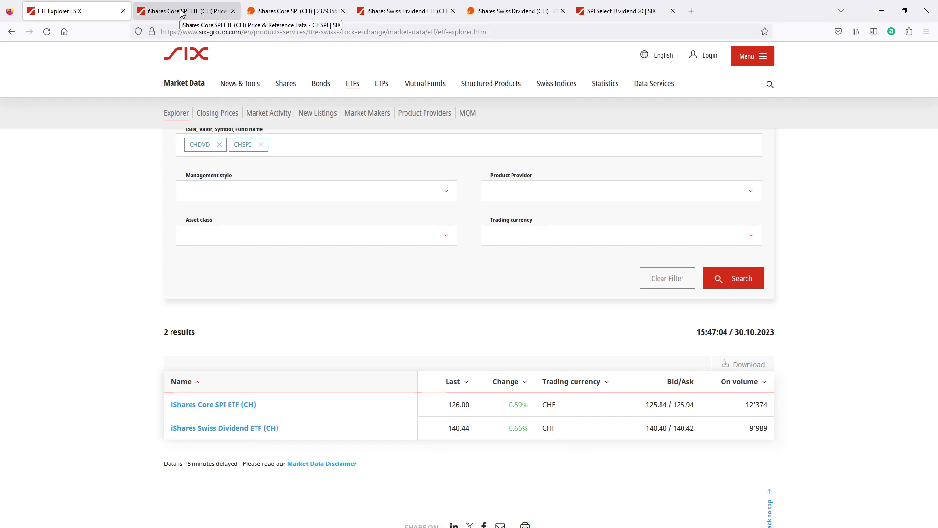
# - Open the iShares Core SPI ETF page on SIX, expand its dividend history and review the payouts and management fee
pyautogui.click(181, 13)
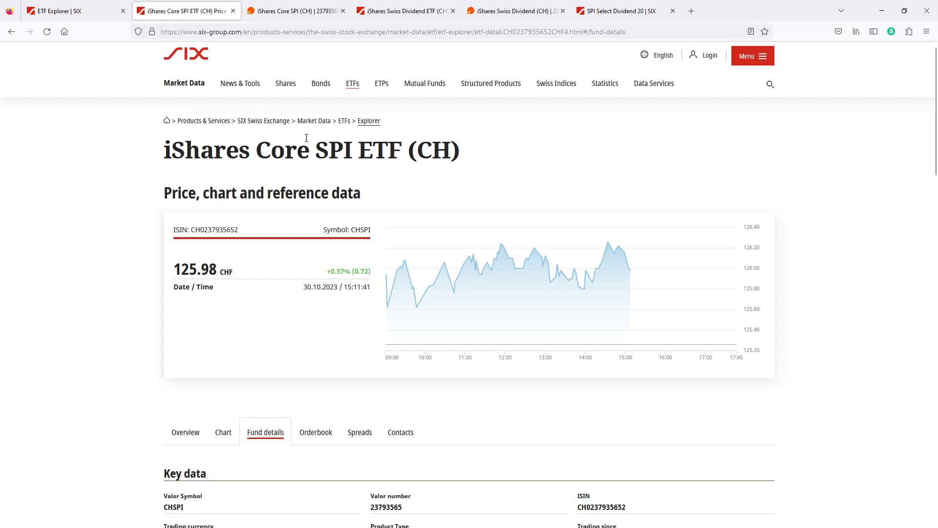
pyautogui.scroll(-5, 322, 207)
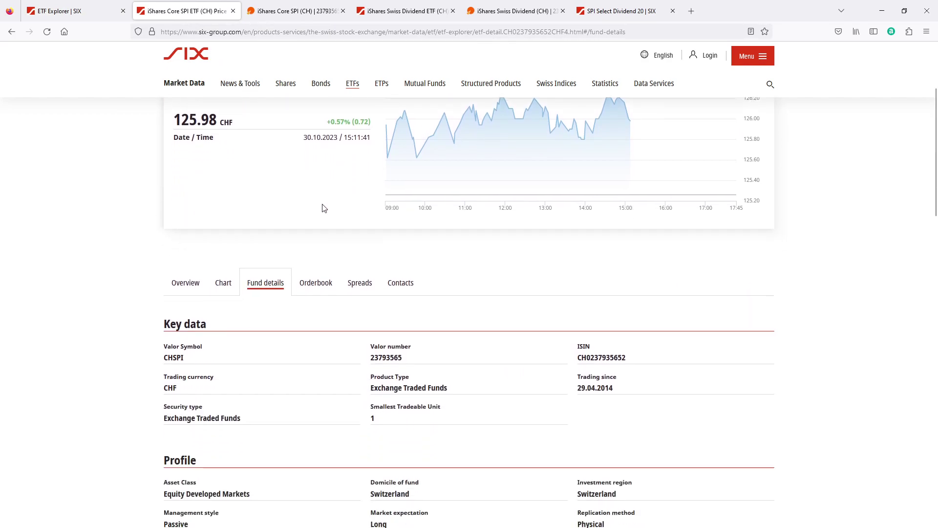
pyautogui.scroll(-3, 262, 220)
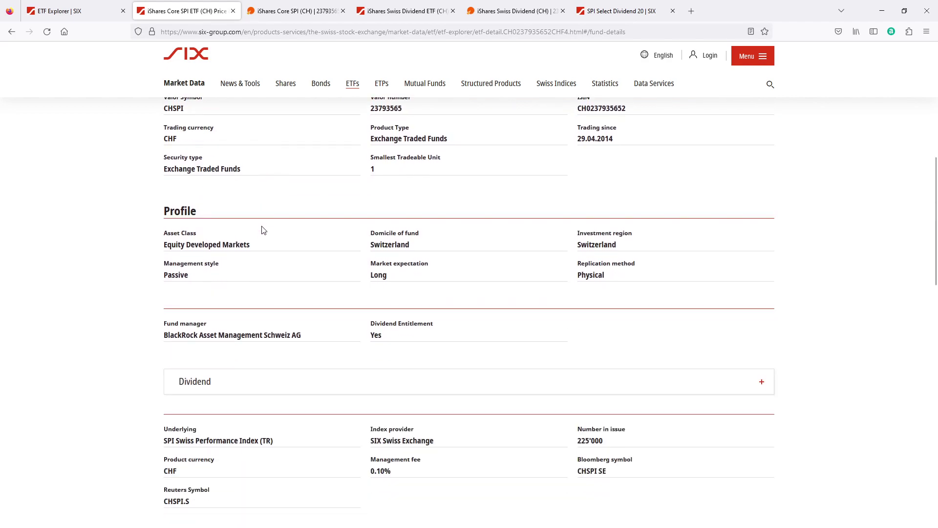
pyautogui.click(762, 383)
pyautogui.scroll(-3, 324, 329)
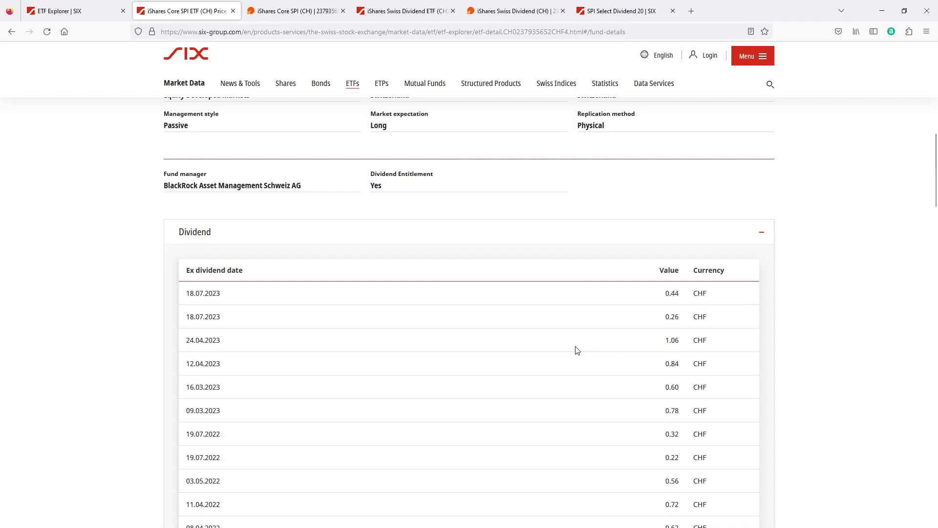
pyautogui.scroll(-2, 574, 348)
pyautogui.scroll(5, 571, 347)
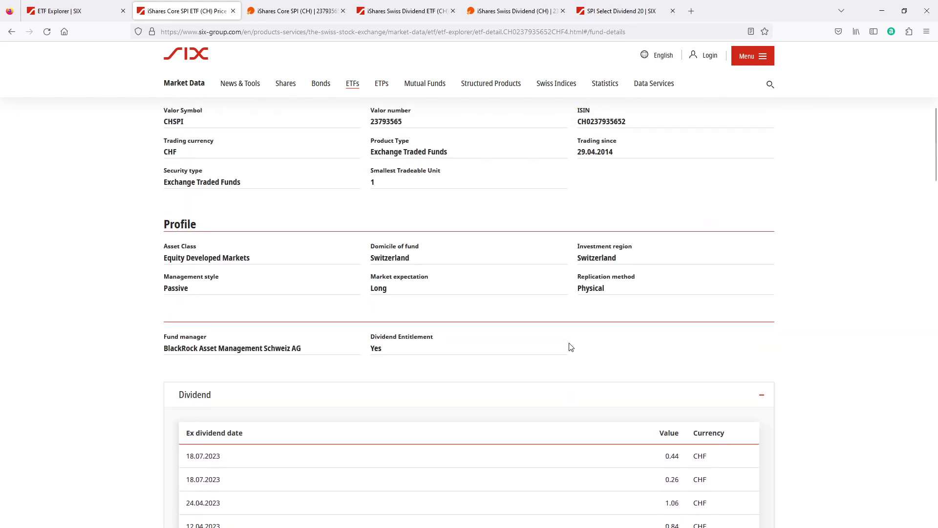
pyautogui.scroll(-15, 569, 348)
pyautogui.scroll(-10, 546, 351)
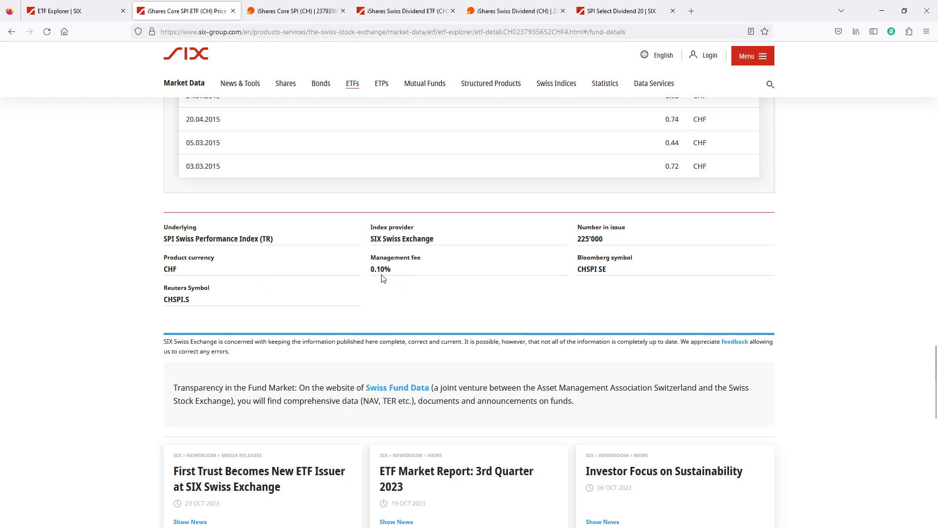
# - Switch to the iShares Core SPI profile on justETF and dismiss the notice about the updated navigation
pyautogui.click(287, 11)
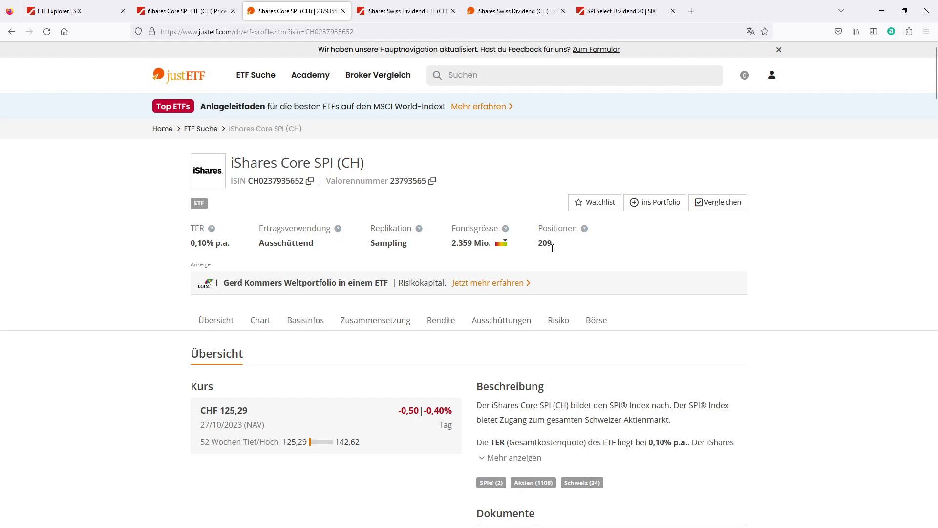
pyautogui.click(430, 181)
pyautogui.click(780, 51)
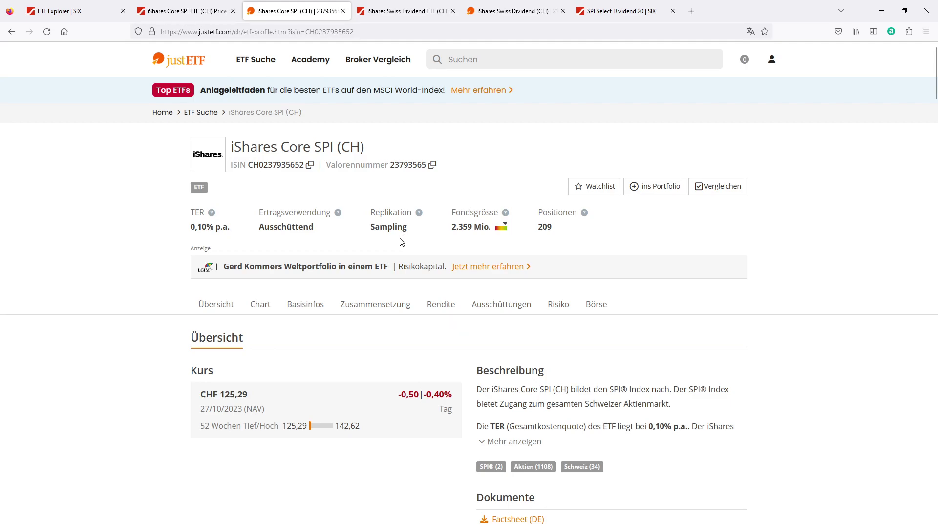
# - Show the full sector breakdown in the Zusammensetzung section of the iShares Core SPI profile
pyautogui.scroll(-10, 402, 242)
pyautogui.scroll(-15, 401, 247)
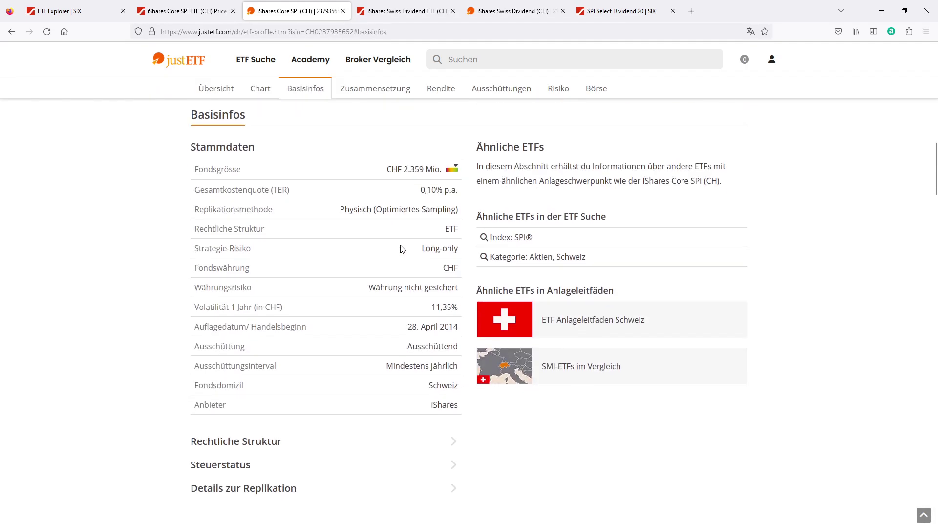
pyautogui.scroll(2, 400, 248)
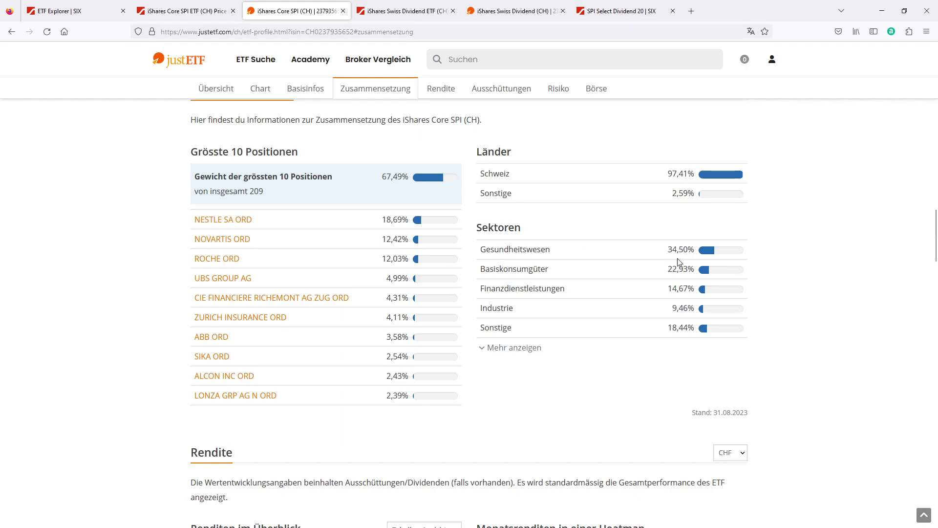
pyautogui.click(493, 348)
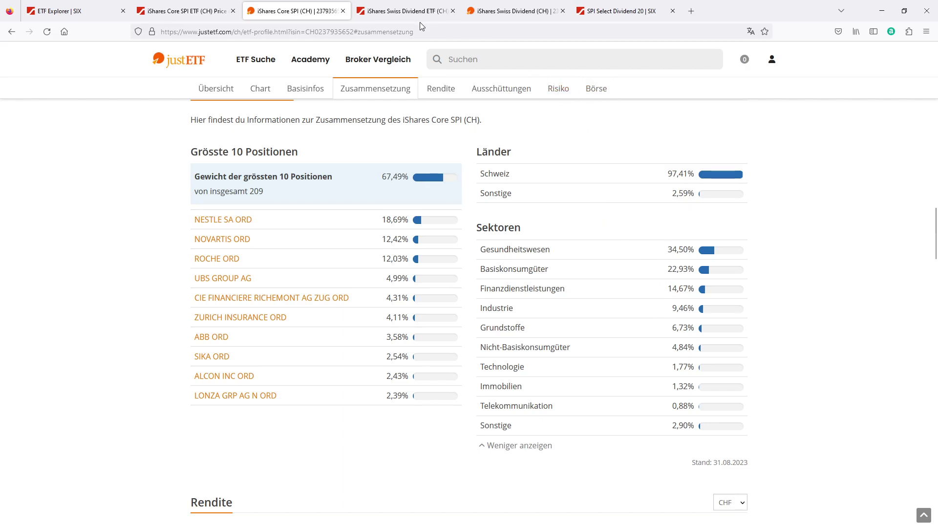
# - Open the iShares Swiss Dividend ETF page on SIX, expand its dividend history and review the payouts for 2023 and 2022
pyautogui.click(407, 12)
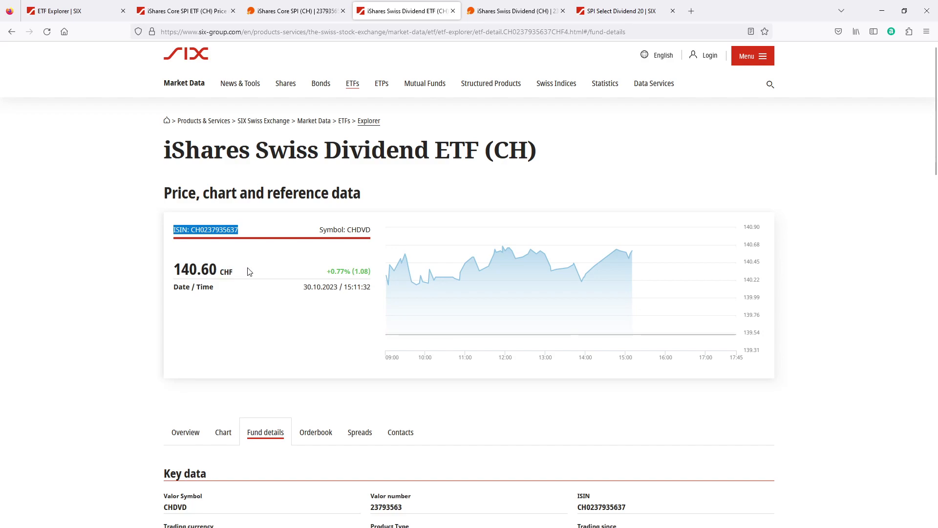
pyautogui.scroll(-2, 262, 268)
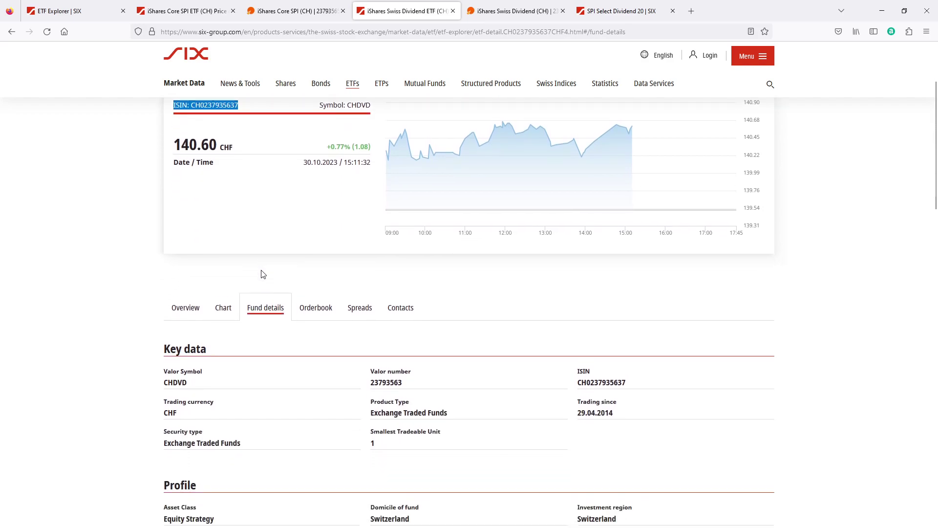
pyautogui.scroll(-1, 262, 274)
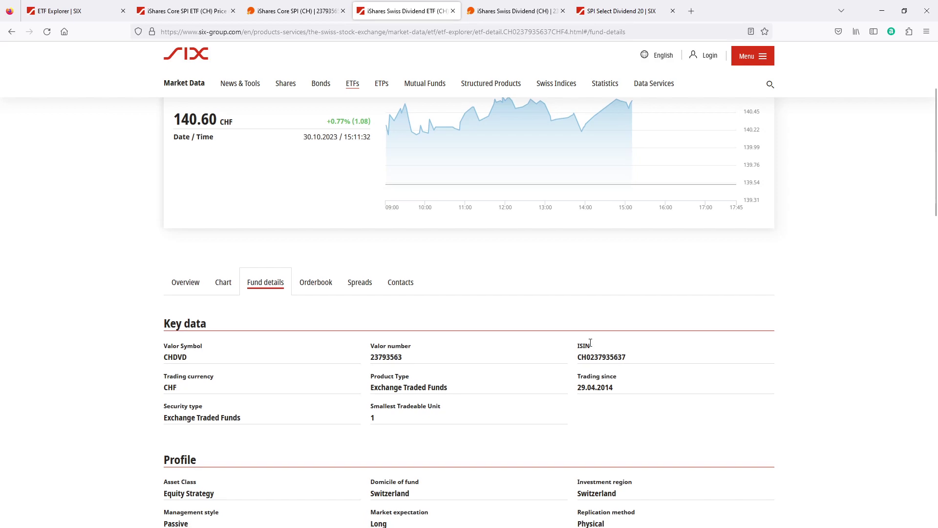
pyautogui.scroll(-1, 590, 343)
pyautogui.scroll(-2, 591, 343)
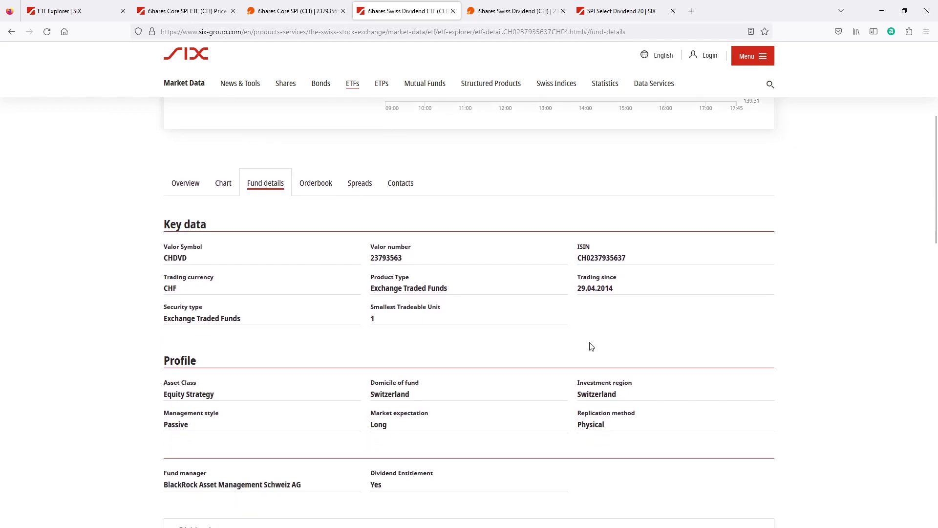
pyautogui.scroll(-2, 590, 343)
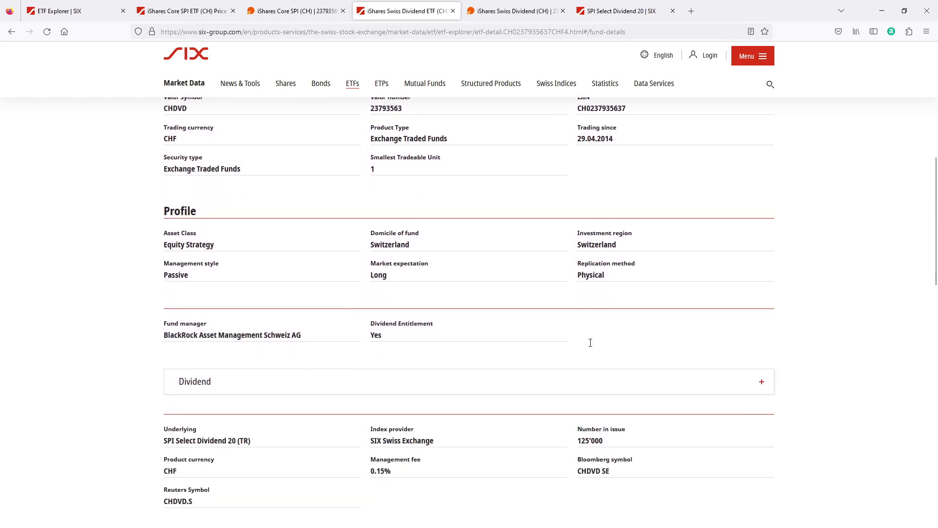
pyautogui.click(760, 382)
pyautogui.scroll(-4, 582, 293)
pyautogui.scroll(-2, 532, 306)
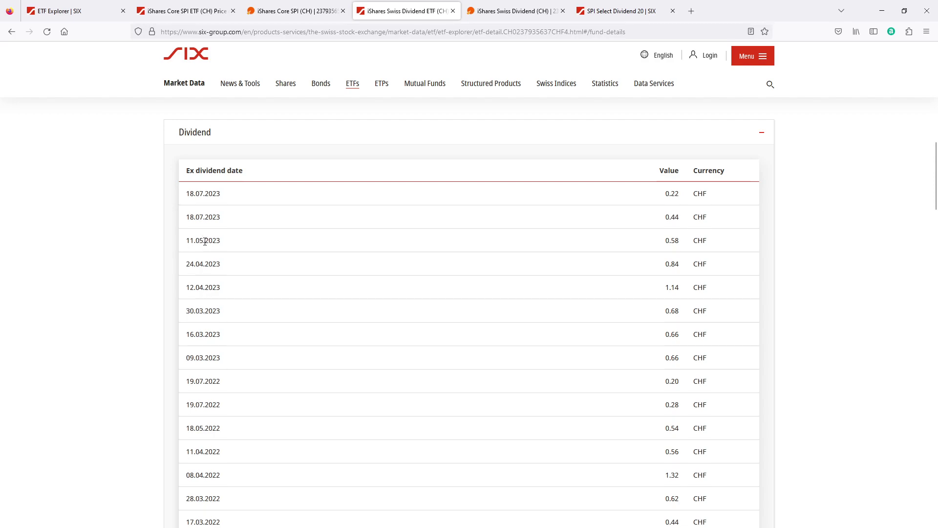
pyautogui.scroll(-3, 218, 262)
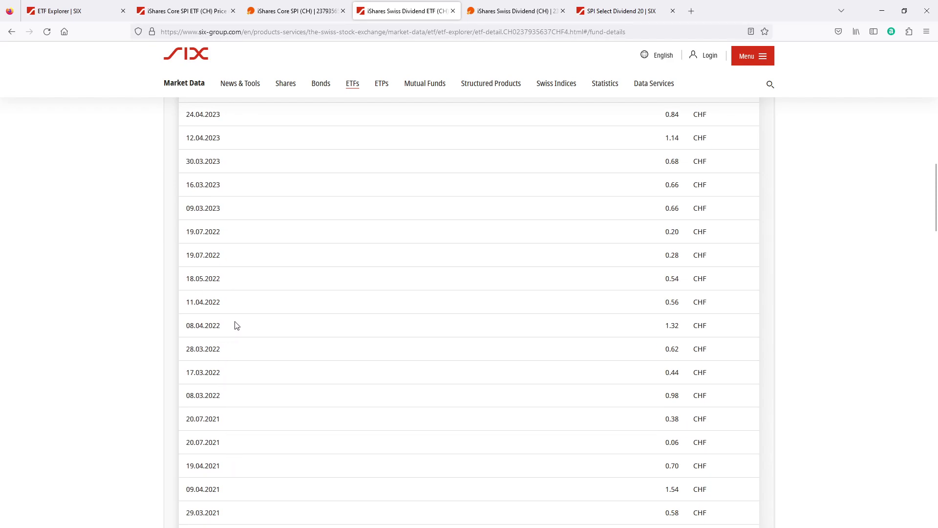
pyautogui.scroll(1, 236, 325)
pyautogui.scroll(2, 237, 325)
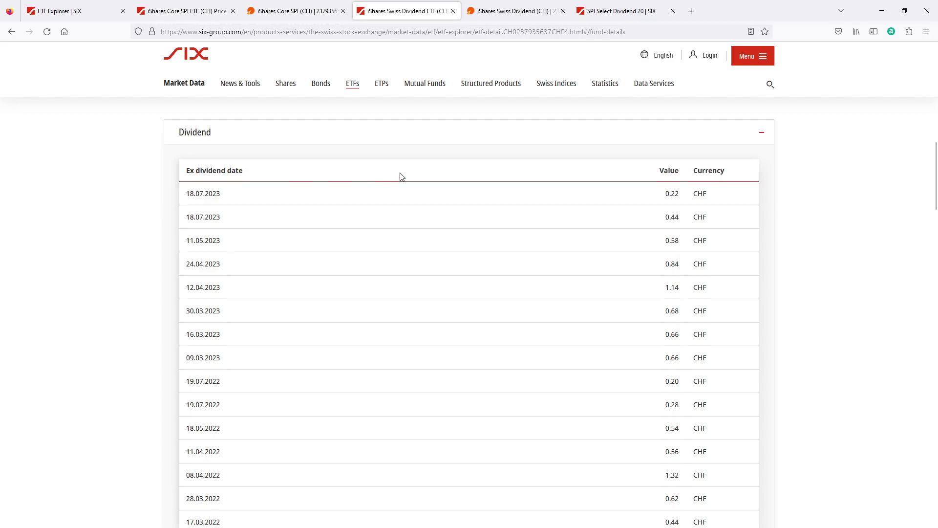
# - Go to the overview of the iShares Swiss Dividend profile on justETF and dismiss the navigation update notice
pyautogui.click(507, 16)
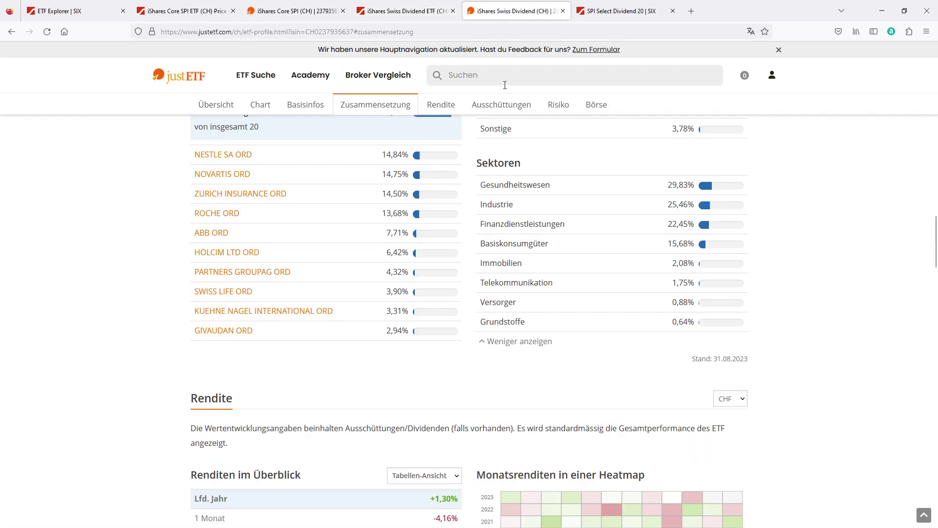
pyautogui.scroll(20, 499, 232)
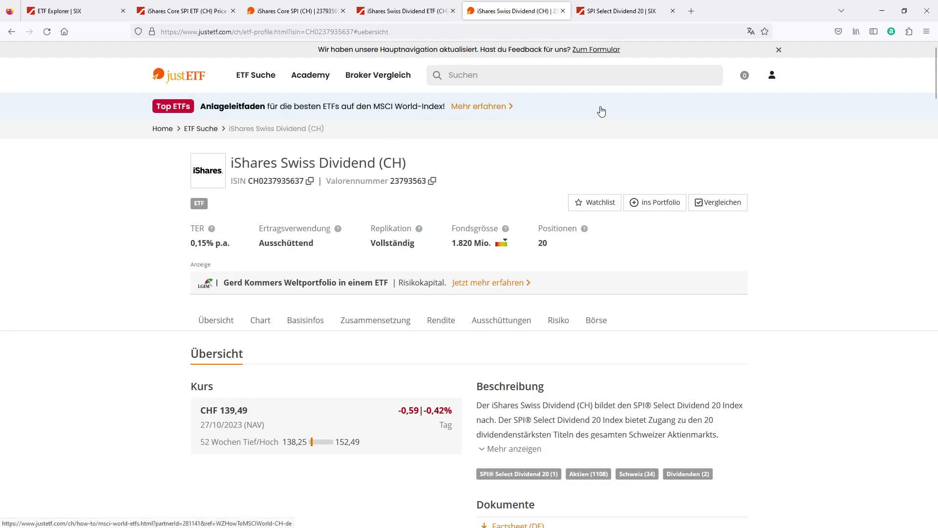
pyautogui.click(778, 52)
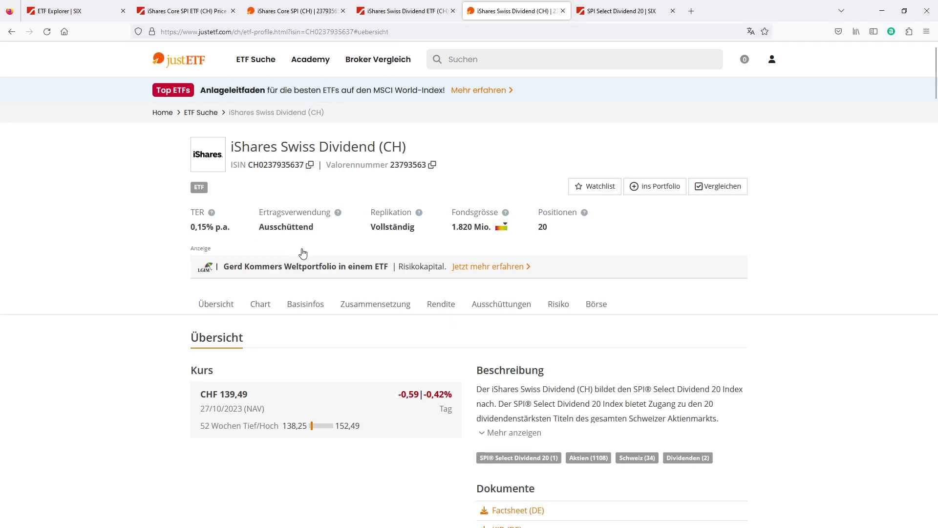
# - Compare the ten largest positions and the sectors of iShares Swiss Dividend with those of iShares Core SPI on justETF
pyautogui.scroll(-10, 303, 254)
pyautogui.scroll(6, 294, 247)
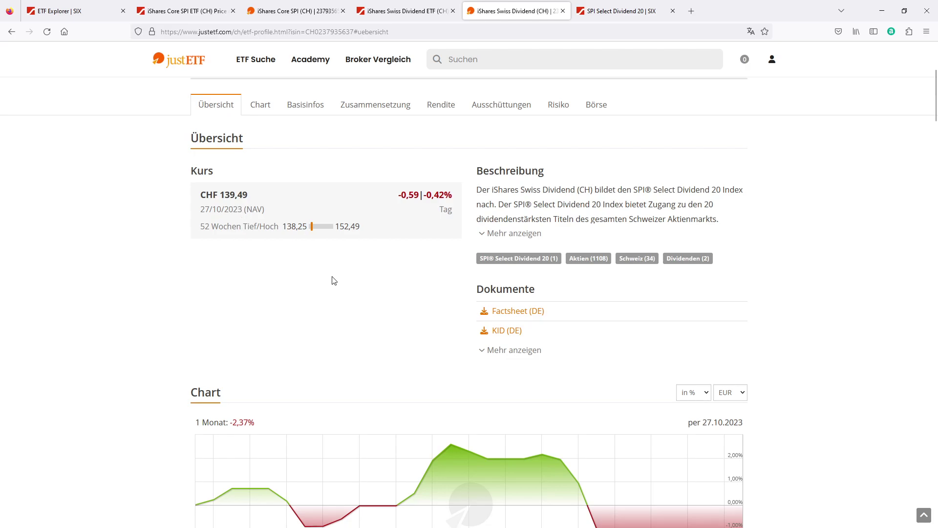
pyautogui.scroll(-20, 343, 288)
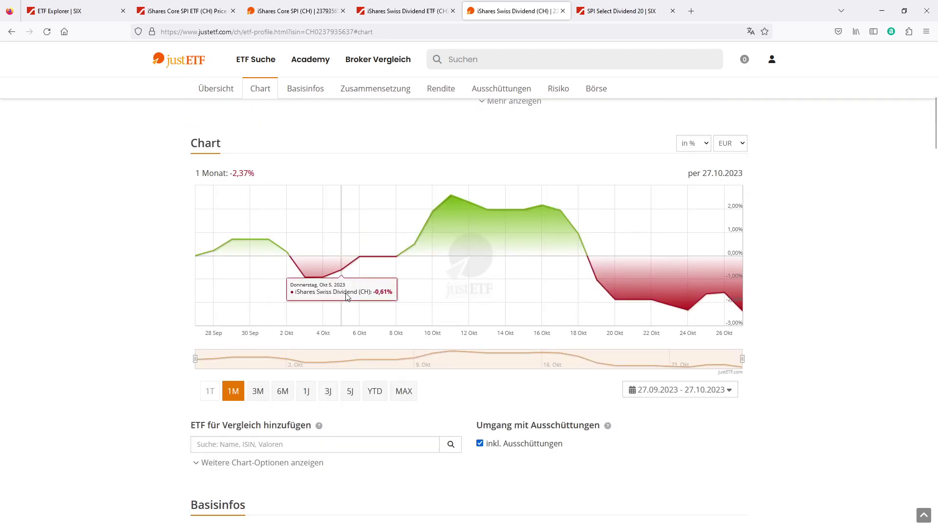
pyautogui.scroll(-8, 351, 294)
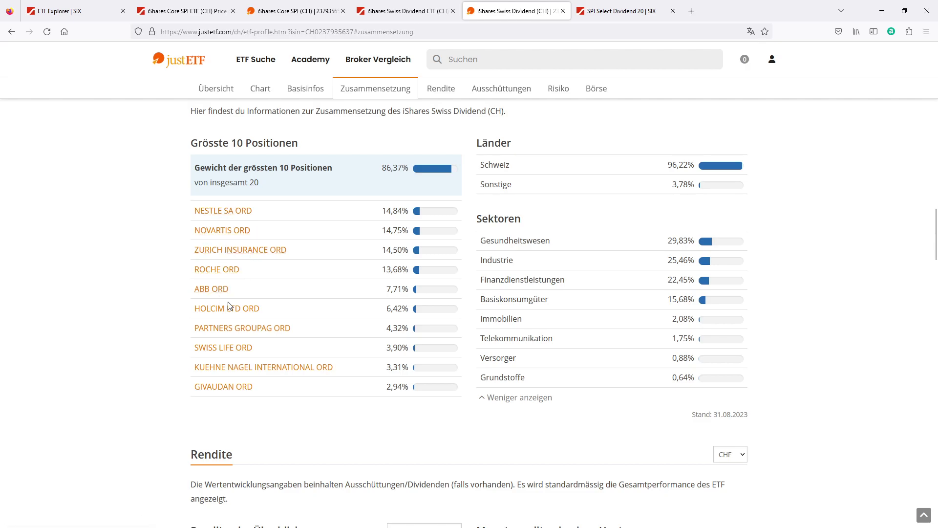
pyautogui.click(272, 13)
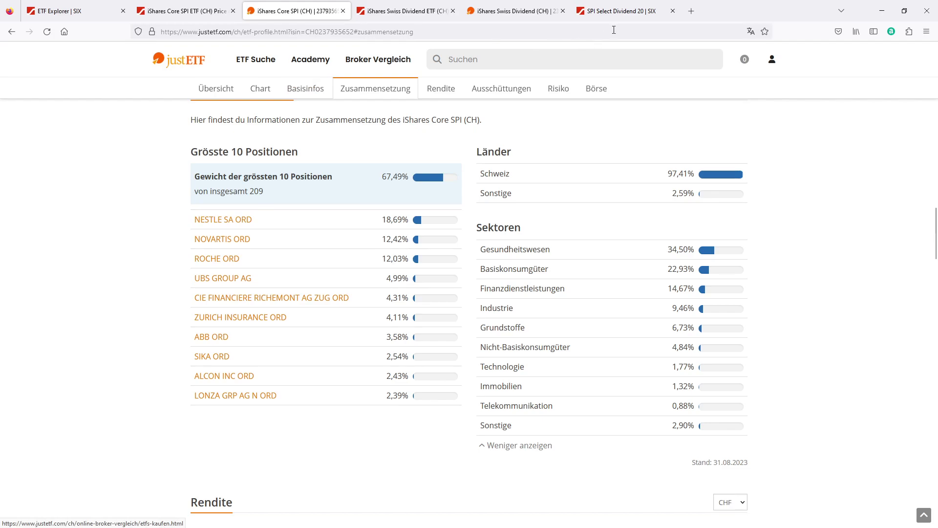
pyautogui.click(505, 12)
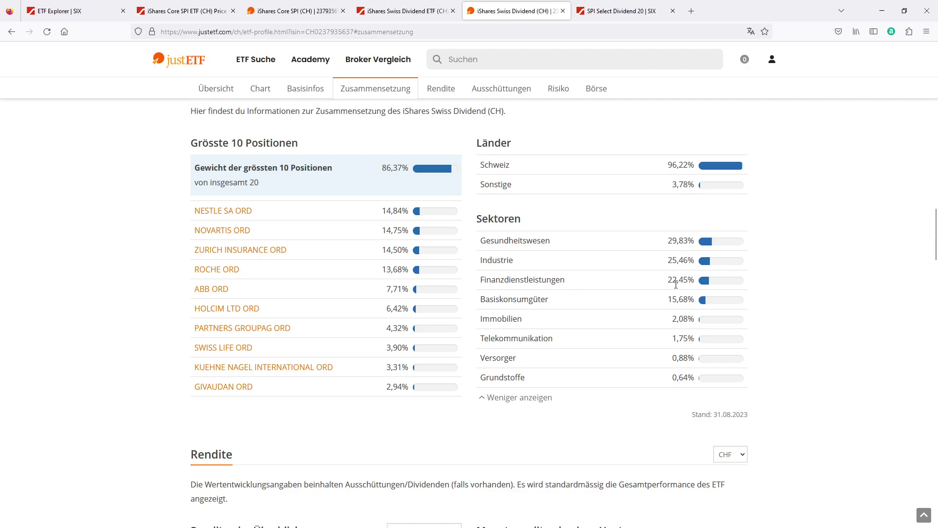
# - Examine the Rendite and Ausschüttungen sections of iShares Swiss Dividend, including its historical distribution yields
pyautogui.scroll(-1, 664, 288)
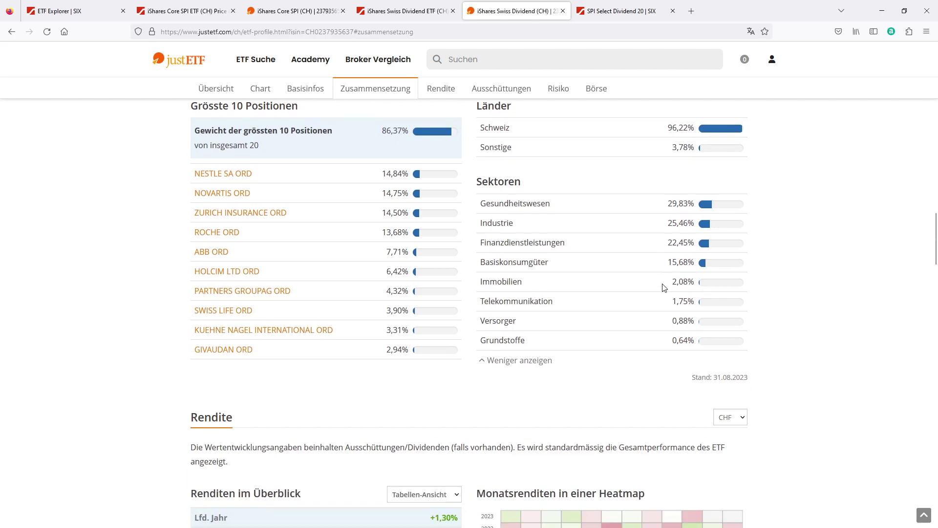
pyautogui.scroll(-4, 664, 288)
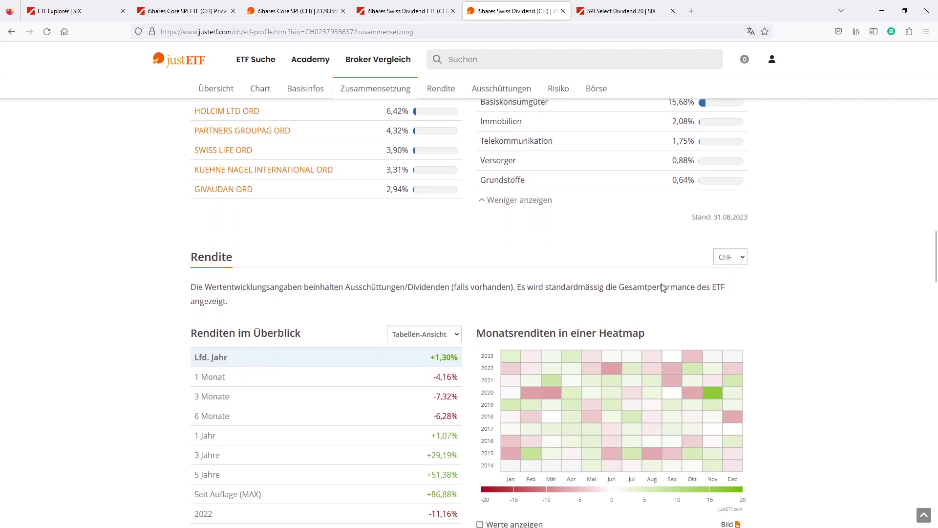
pyautogui.scroll(-4, 642, 288)
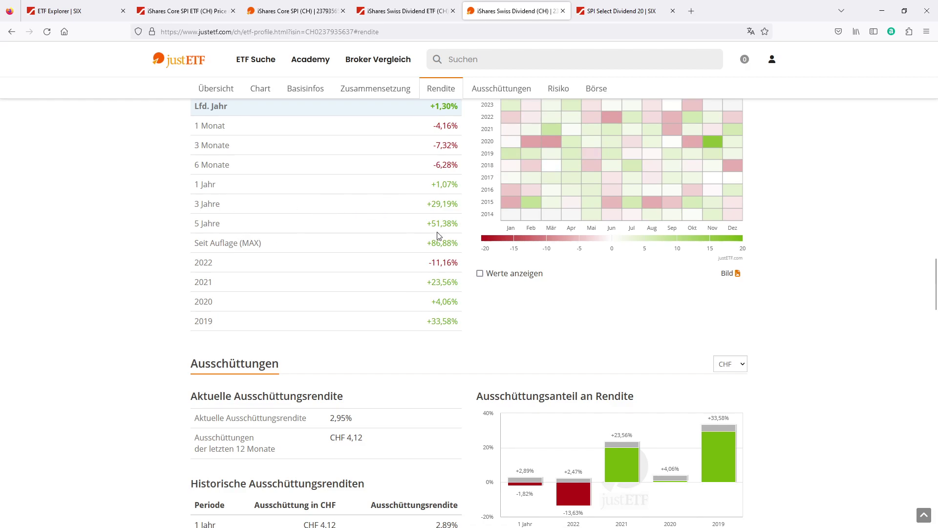
pyautogui.scroll(-1, 530, 307)
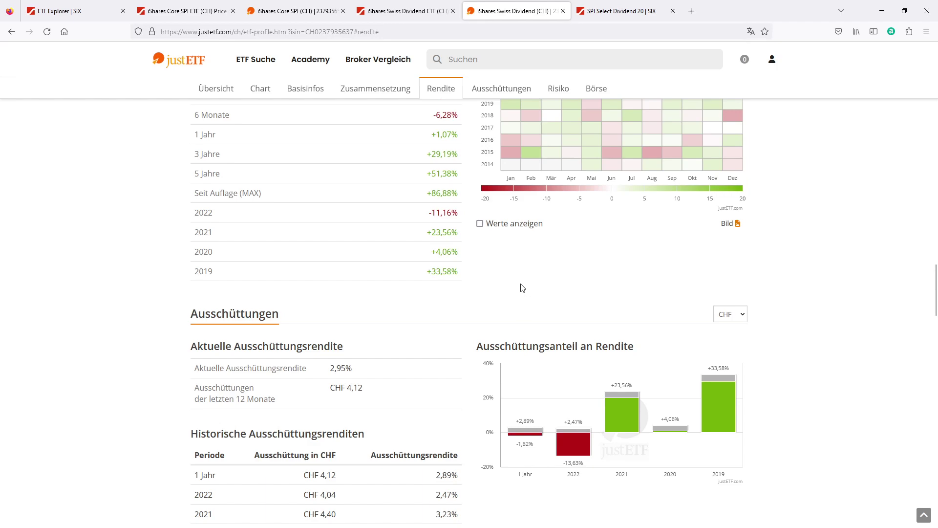
pyautogui.scroll(-1, 520, 285)
pyautogui.scroll(-2, 520, 285)
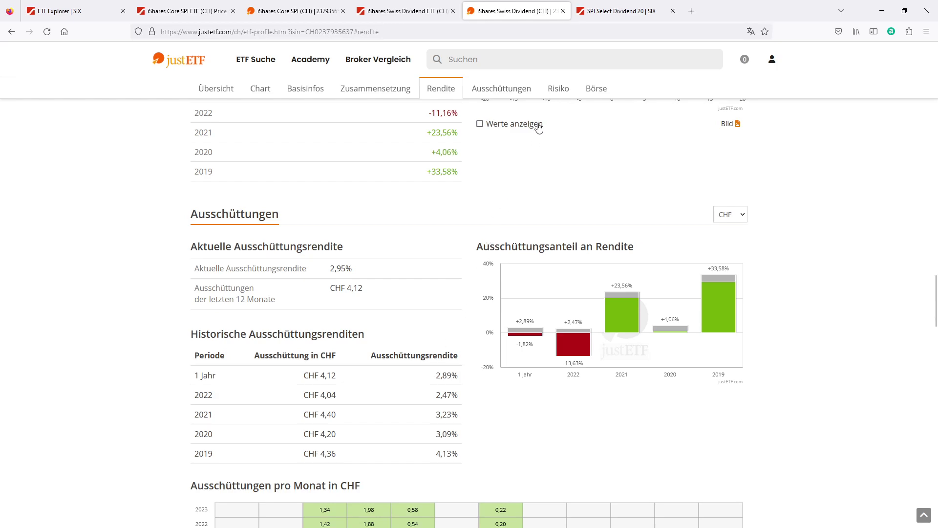
# - Open the SPI Select Dividend 20 index page on SIX and expand its list of index components
pyautogui.click(609, 12)
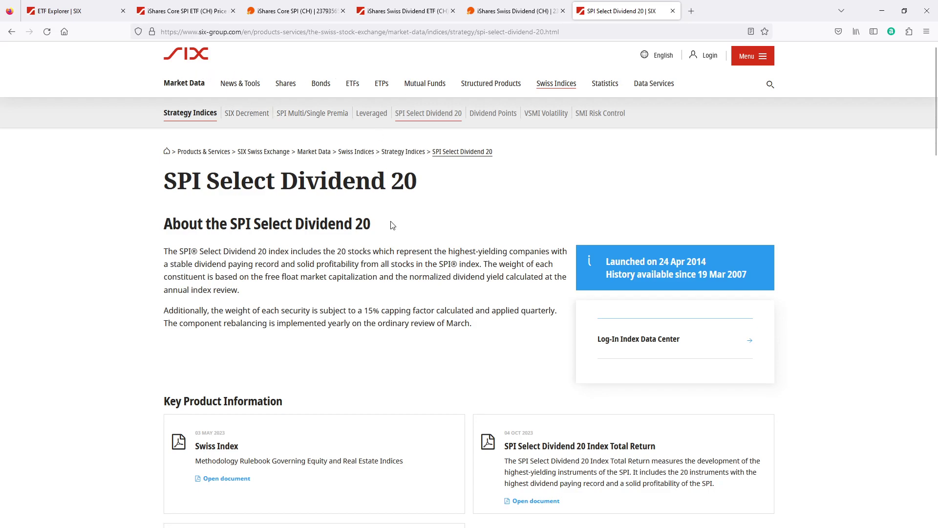
pyautogui.scroll(-3, 391, 233)
pyautogui.scroll(-7, 438, 261)
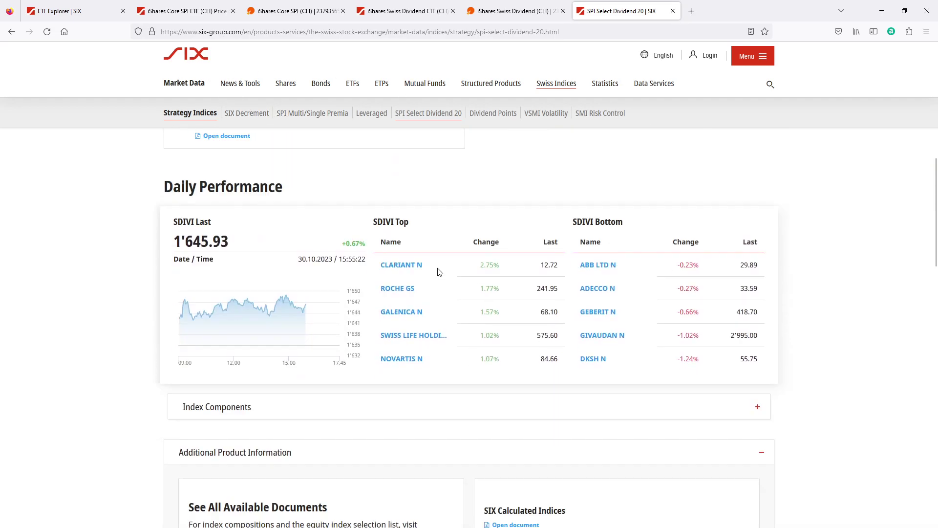
pyautogui.click(758, 333)
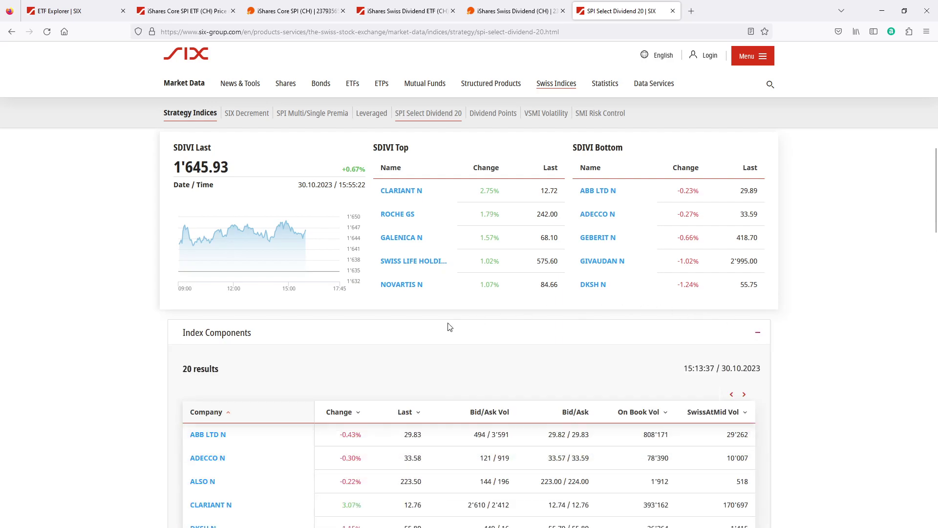
# - Examine the companies in the SPI Select Dividend 20 index components list, from ABB LTD N to ZURICH INSURANCE N
pyautogui.scroll(-2, 417, 293)
pyautogui.scroll(-2, 410, 318)
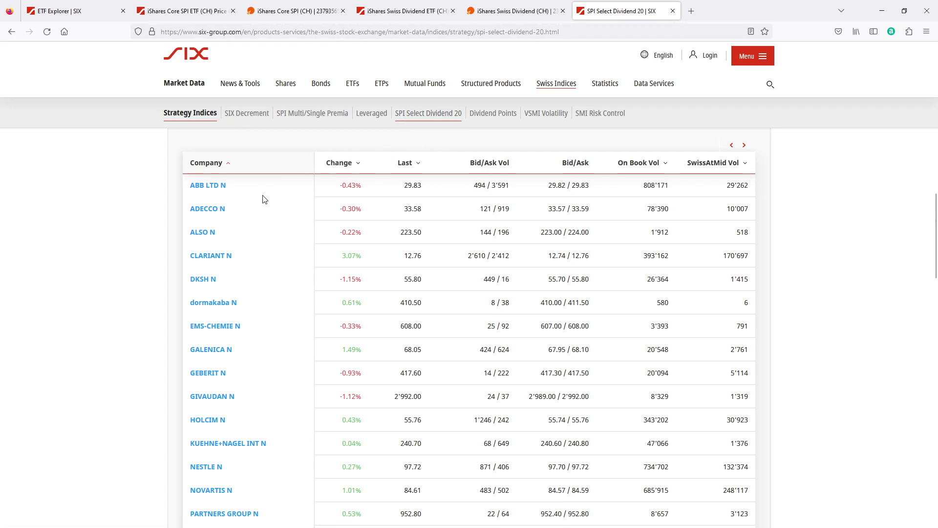
pyautogui.scroll(-1, 263, 198)
pyautogui.scroll(-1, 263, 197)
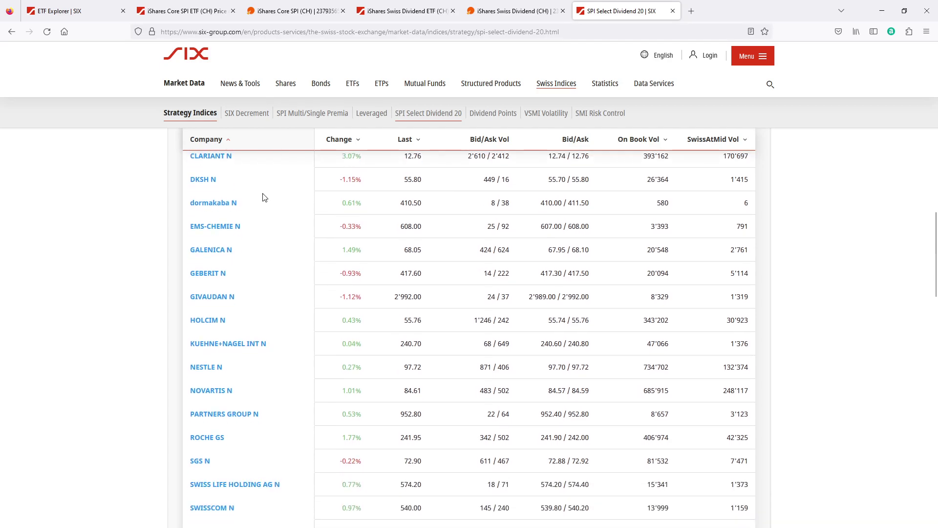
pyautogui.scroll(3, 245, 190)
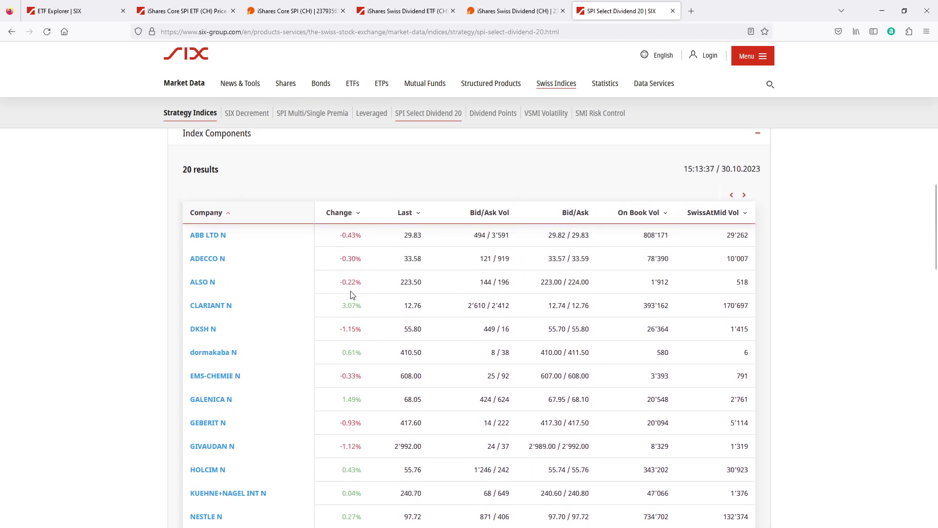
pyautogui.scroll(-2, 350, 291)
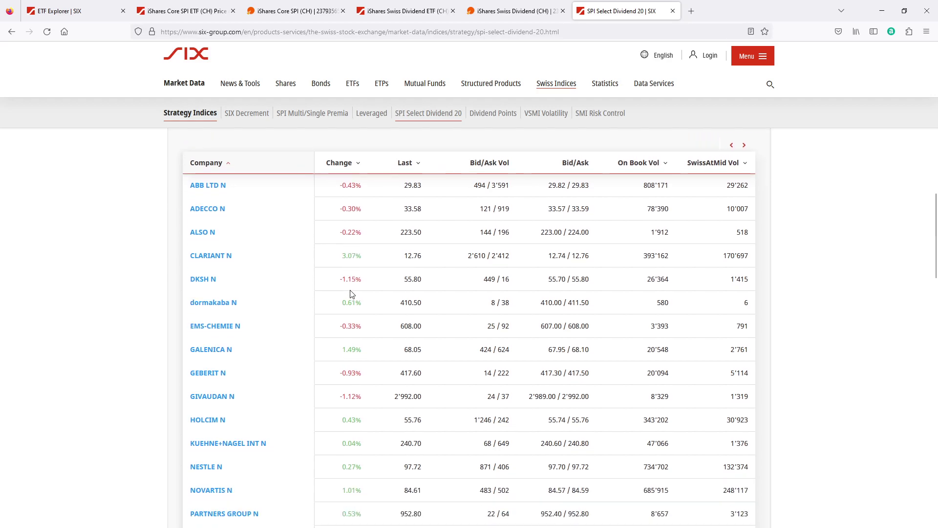
pyautogui.scroll(-1, 350, 292)
pyautogui.scroll(-1, 349, 291)
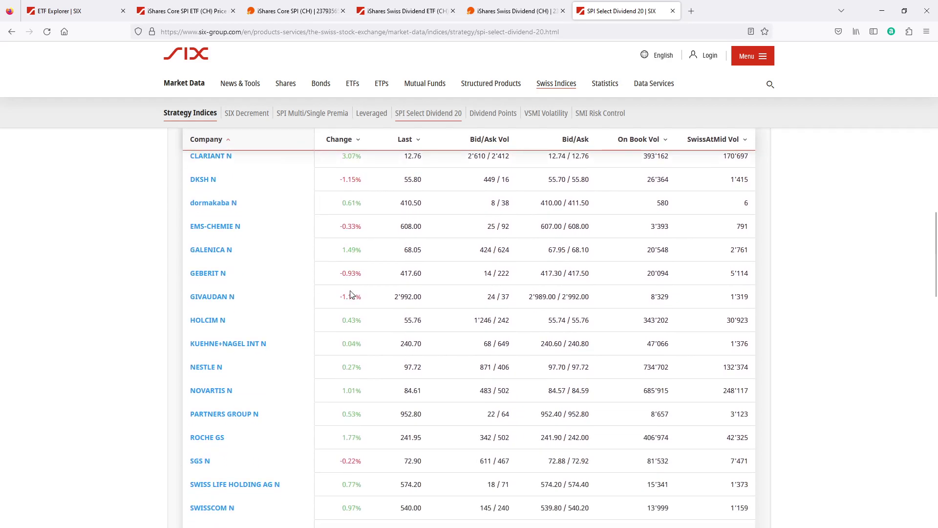
pyautogui.scroll(-1, 350, 292)
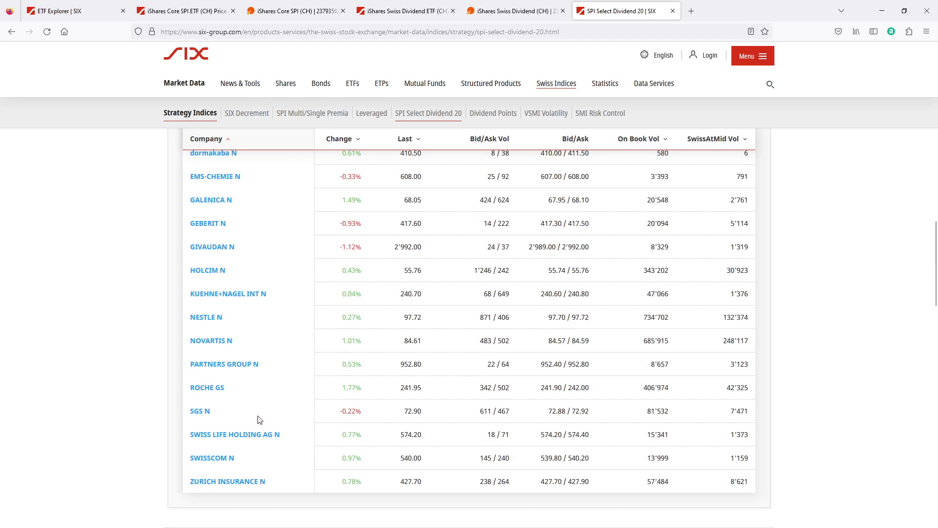
pyautogui.scroll(1, 241, 430)
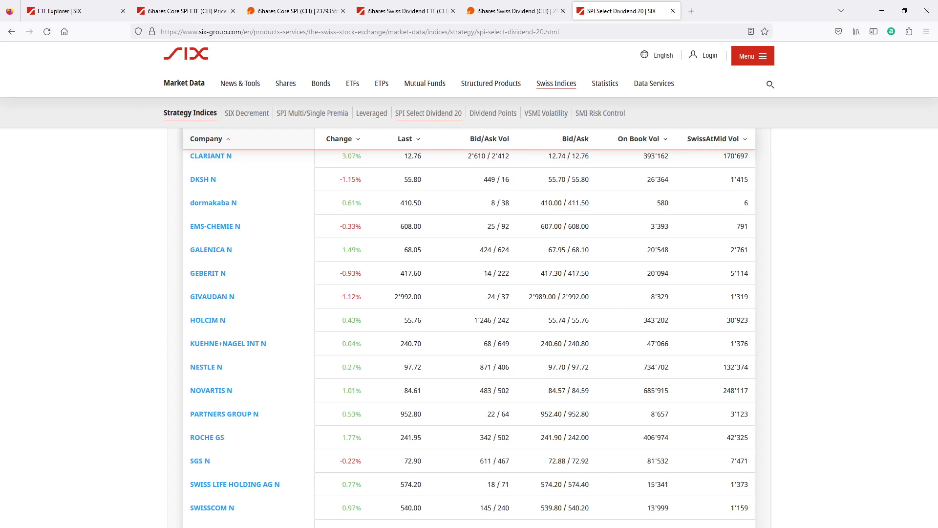
# - Switch to the CHDVD INVESTMENT workbook in Excel and review its purchase and cost rows from 01.04.2016 to 02.10.2023
pyautogui.hotkey('alt', 'Tab')
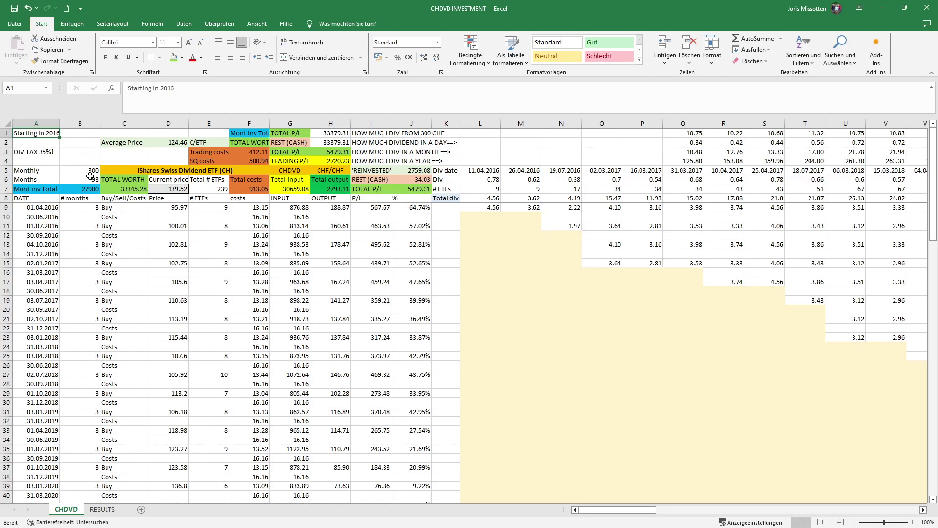
pyautogui.click(69, 210)
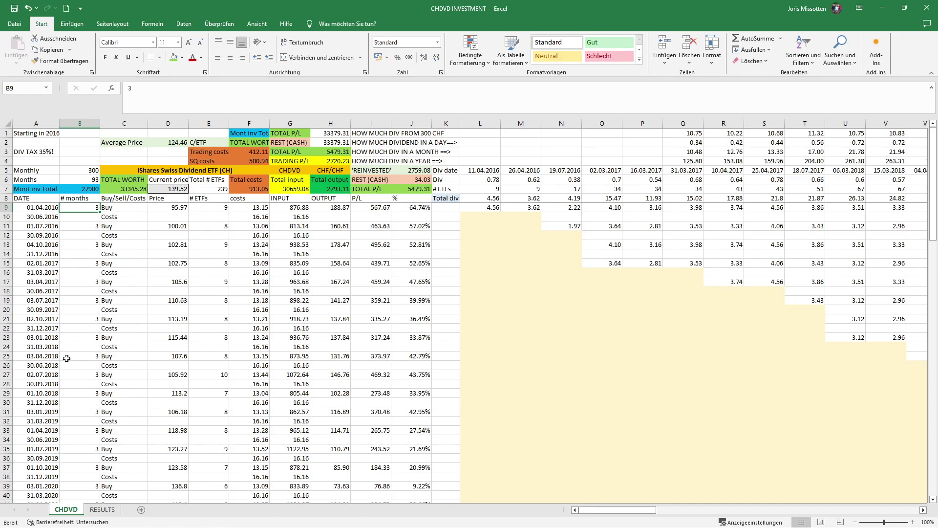
pyautogui.scroll(-3, 69, 371)
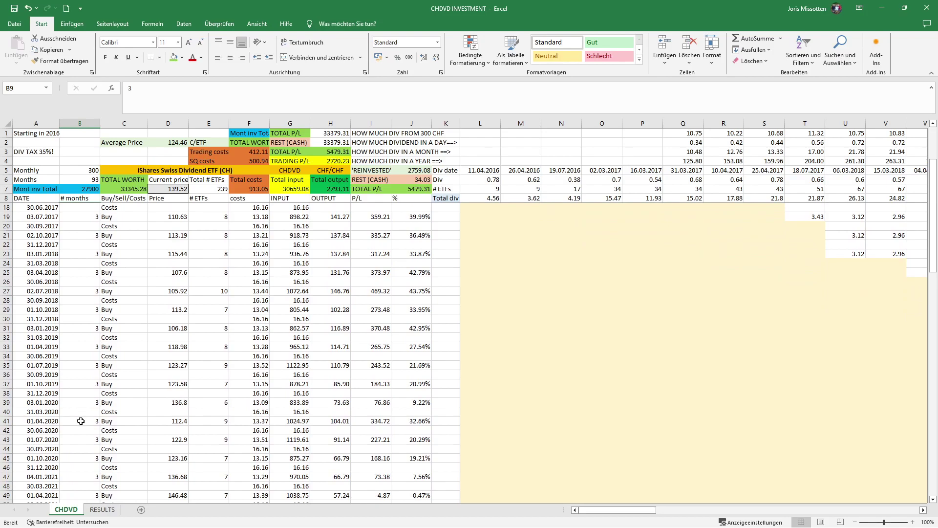
pyautogui.scroll(-1, 80, 421)
pyautogui.scroll(-1, 81, 417)
pyautogui.scroll(-6, 81, 417)
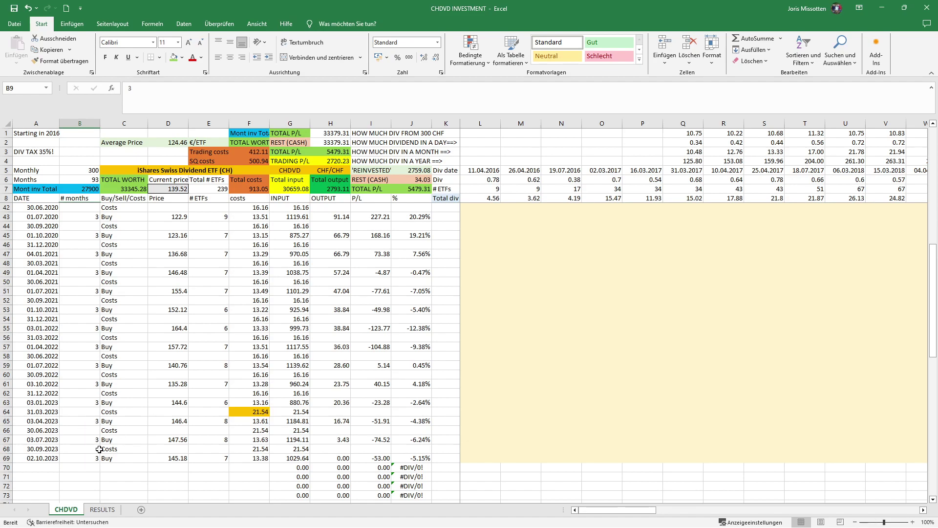
pyautogui.scroll(11, 100, 448)
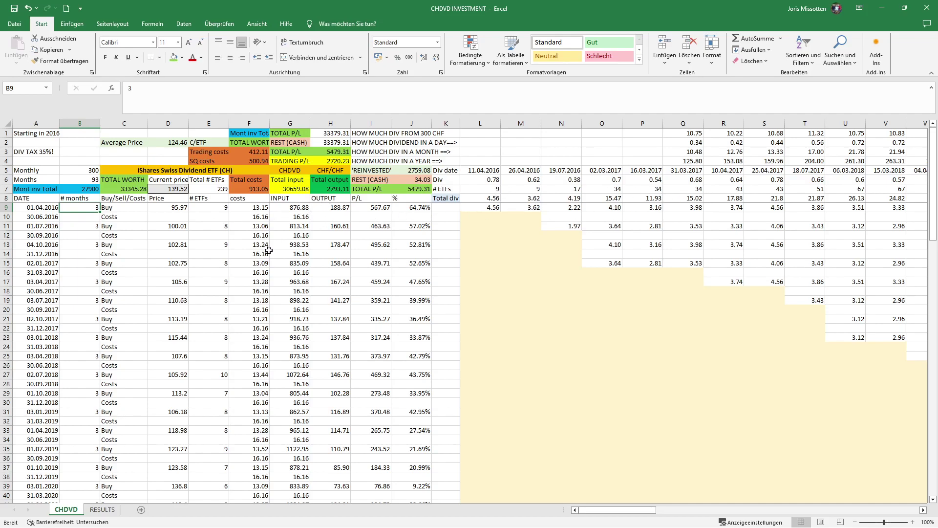
# - Review the costs, input, output and profit/loss columns of the CHDVD sheet for the dated purchases, returning to the first entry
pyautogui.scroll(-1, 270, 251)
pyautogui.scroll(-6, 270, 250)
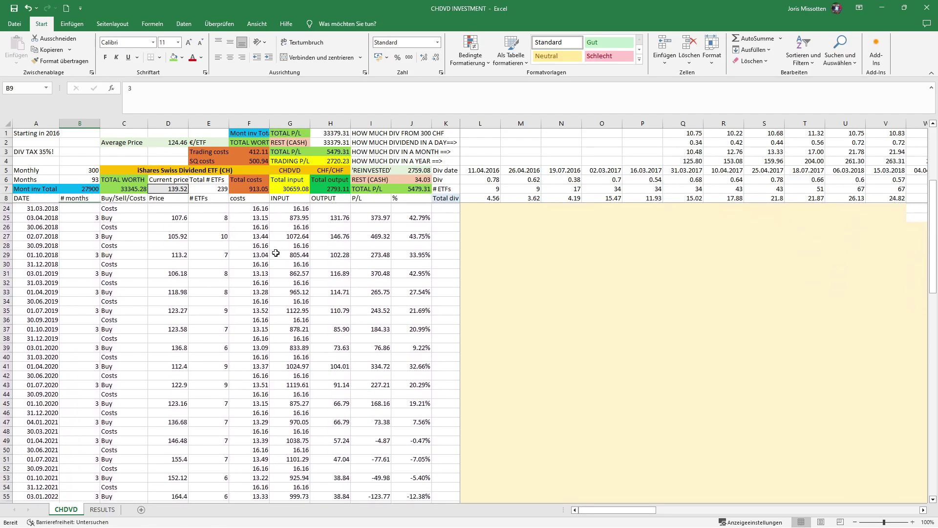
pyautogui.scroll(-2, 277, 254)
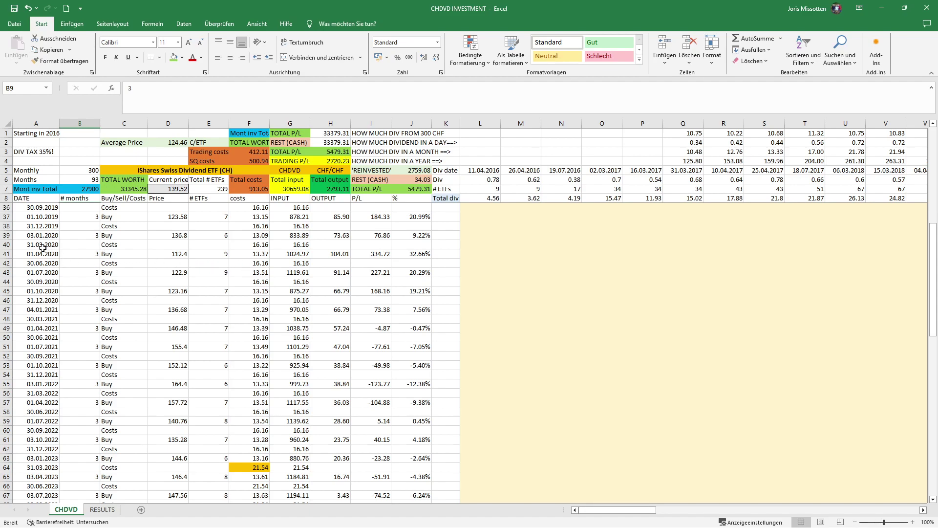
pyautogui.scroll(5, 130, 253)
pyautogui.scroll(4, 130, 253)
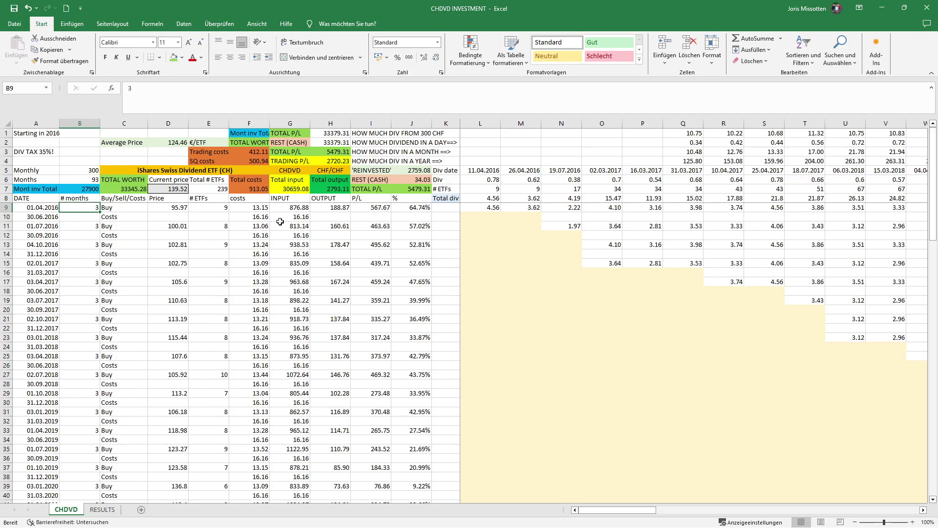
# - Inspect the Total div formulas in row 8 for the first dividend dates, from L8 to O8
pyautogui.click(480, 208)
pyautogui.click(479, 199)
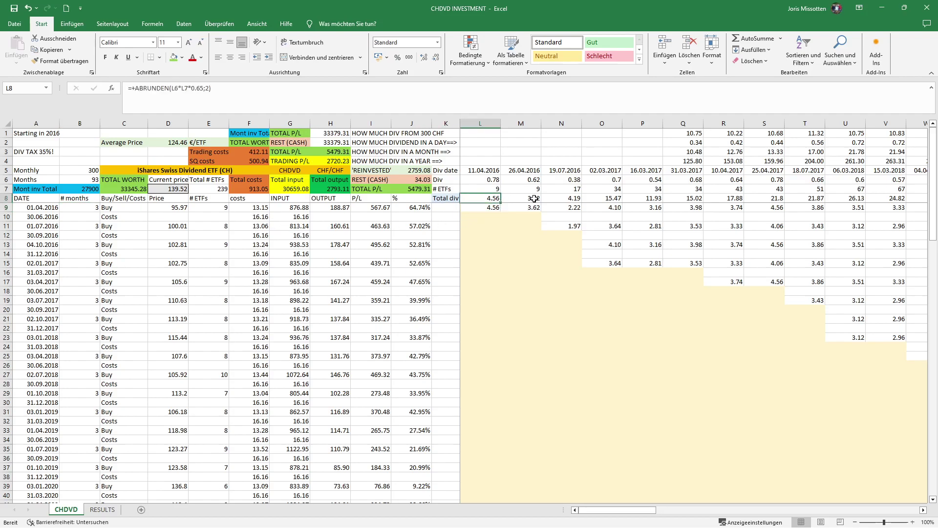
pyautogui.press('Right')
pyautogui.press('Right')
pyautogui.press('Right')
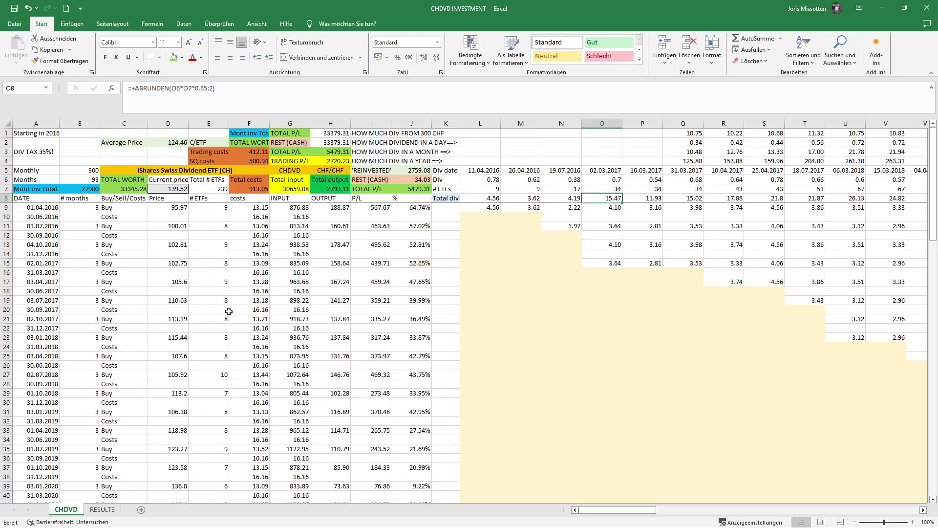
# - Check the number of ETFs bought on 02.07.2018 in E27 and look through the remaining purchase rows
pyautogui.scroll(-1, 228, 310)
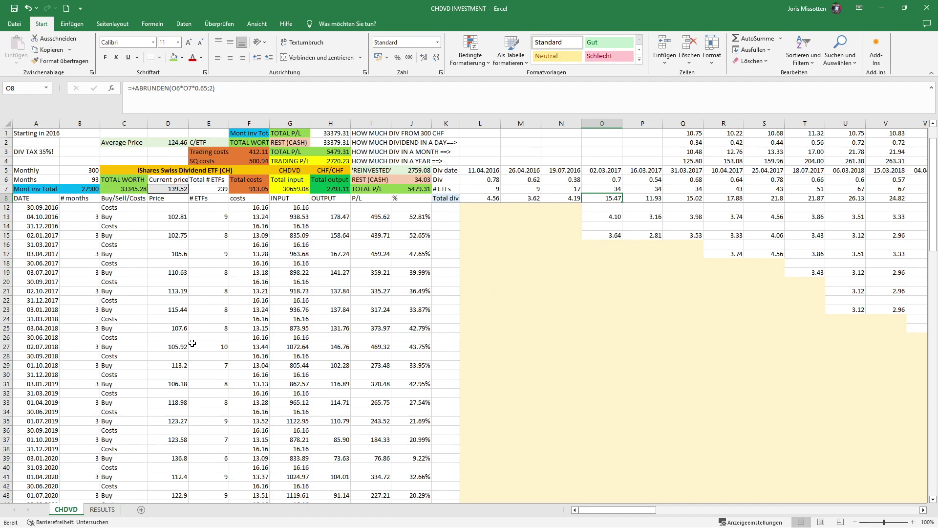
pyautogui.click(212, 349)
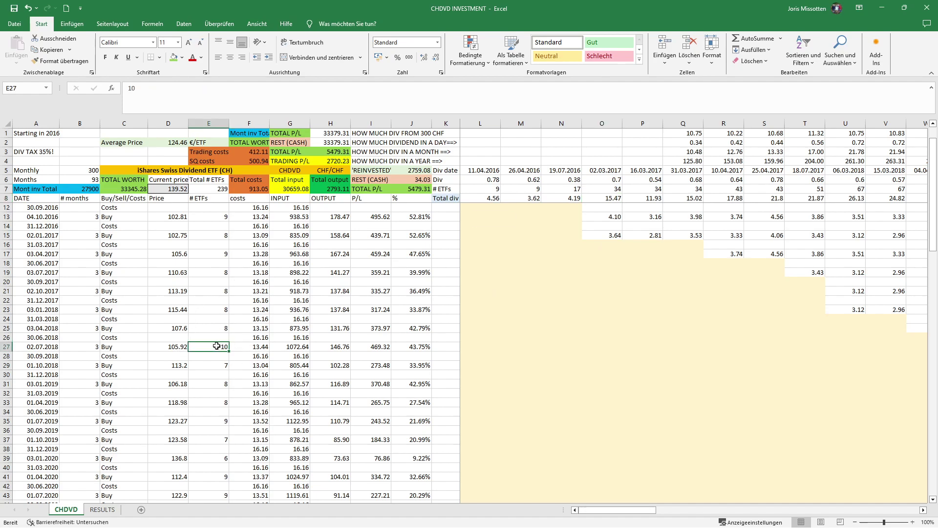
pyautogui.scroll(-1, 217, 308)
pyautogui.scroll(-5, 216, 308)
pyautogui.scroll(-10, 219, 333)
pyautogui.scroll(12, 219, 337)
pyautogui.scroll(6, 219, 337)
# - Examine the Total div amounts in row 8 across the dividend dates from March 2018 to July 2021
pyautogui.moveTo(603, 509); pyautogui.dragTo(655, 511)
pyautogui.click(551, 197)
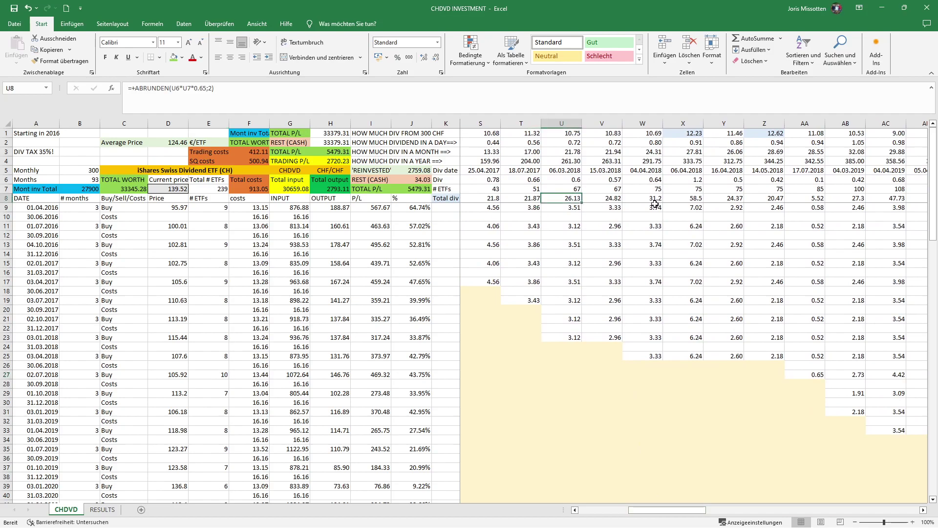
pyautogui.press('Right')
pyautogui.press('Right')
pyautogui.press('Right')
pyautogui.press('Right')
pyautogui.press('Right')
pyautogui.press('Right')
pyautogui.press('Right')
pyautogui.press('Right')
pyautogui.press('Right')
pyautogui.press('Right')
pyautogui.press('Right')
pyautogui.press('Right')
pyautogui.press('Right')
pyautogui.press('Right')
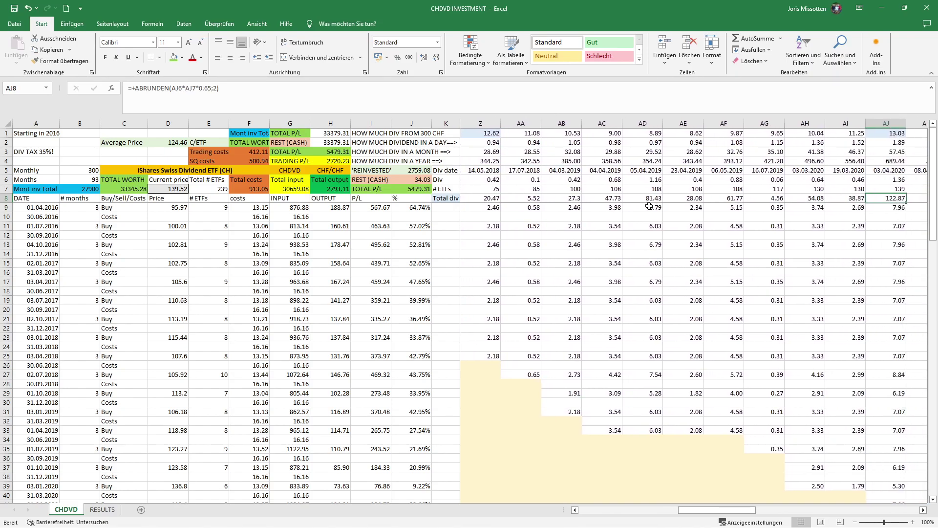
pyautogui.press('Right')
pyautogui.press('Right')
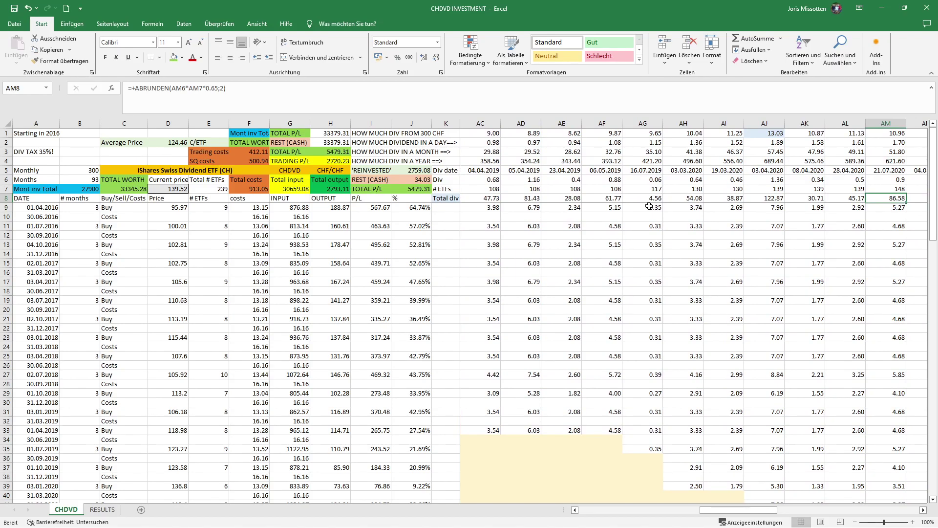
pyautogui.press('Left')
pyautogui.press('Left')
pyautogui.press('Left')
pyautogui.press('Left')
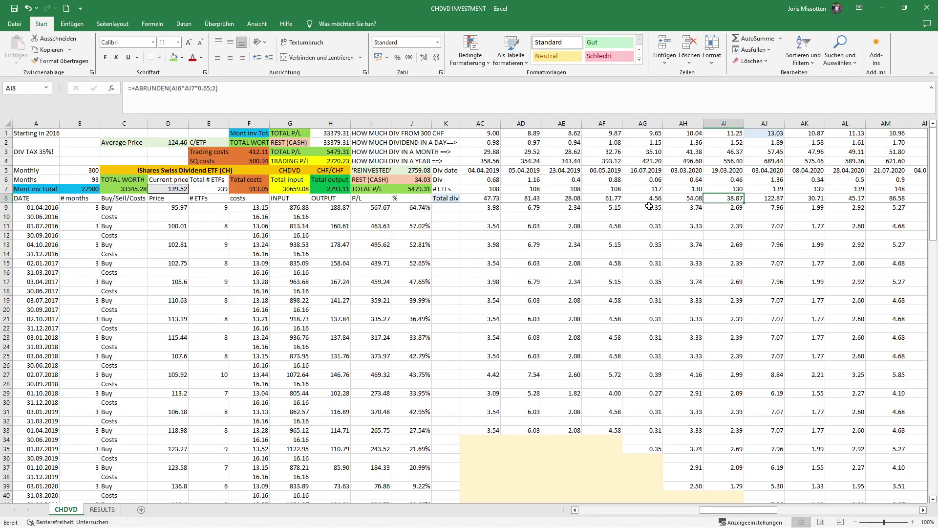
pyautogui.press('Left')
pyautogui.press('Left')
pyautogui.press('Right')
pyautogui.press('Right')
pyautogui.press('Right')
pyautogui.press('Right')
pyautogui.press('Right')
pyautogui.press('Right')
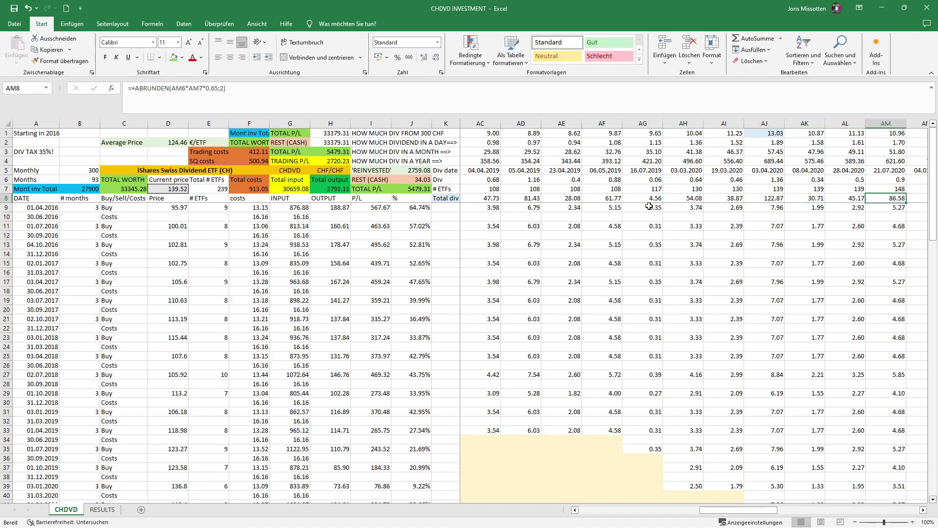
pyautogui.press('Right')
pyautogui.press('Right')
pyautogui.press('Right')
pyautogui.press('Right')
pyautogui.press('Right')
pyautogui.press('Right')
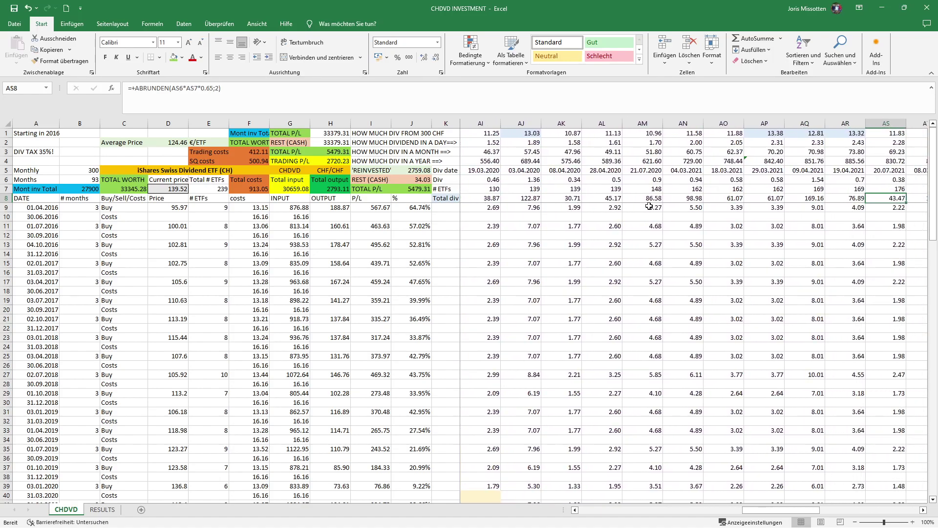
pyautogui.press('Left')
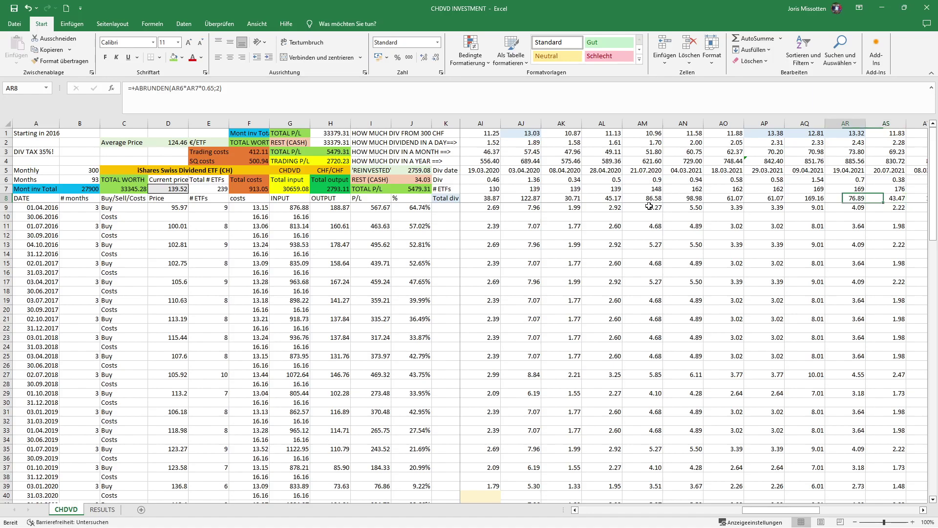
# - Look up the dividend date in AR5 and trace the Div date row back to the early 2017 payouts
pyautogui.press('Up')
pyautogui.press('Up')
pyautogui.press('Up')
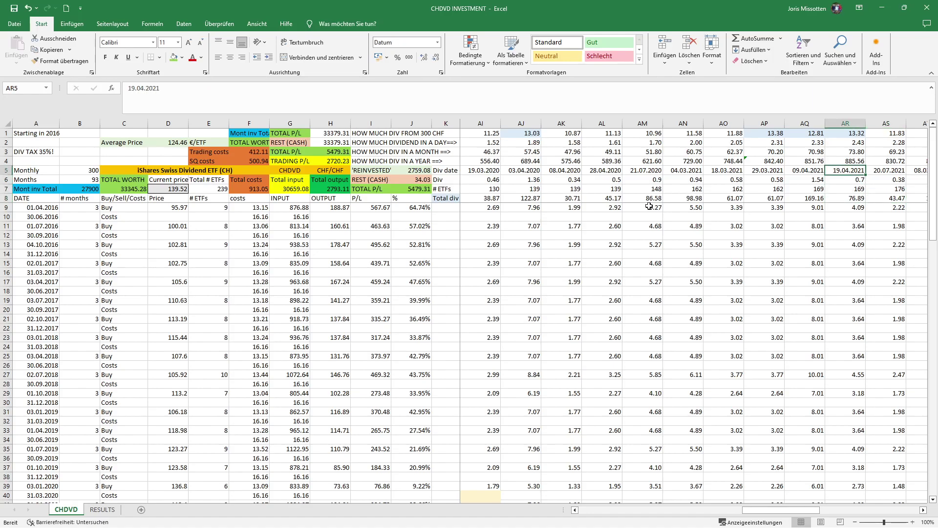
pyautogui.press('Left')
pyautogui.press('Left')
pyautogui.press('Left')
pyautogui.press('Left')
pyautogui.press('Left')
pyautogui.press('Left')
pyautogui.press('Left')
pyautogui.press('Left')
pyautogui.press('Left')
pyautogui.press('Left')
pyautogui.press('Left')
pyautogui.press('Left')
pyautogui.press('Left')
pyautogui.press('Left')
pyautogui.press('Left')
pyautogui.press('Left')
pyautogui.press('Left')
pyautogui.press('Left')
pyautogui.press('Left')
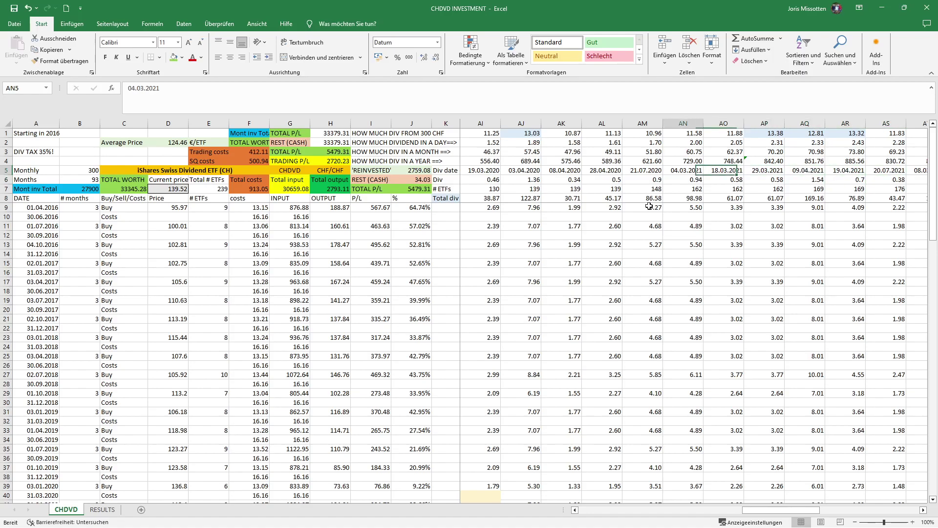
pyautogui.press('Left')
pyautogui.press('Left')
pyautogui.press('Left')
pyautogui.press('Left')
pyautogui.press('Left')
pyautogui.press('Left')
pyautogui.press('Left')
pyautogui.press('Left')
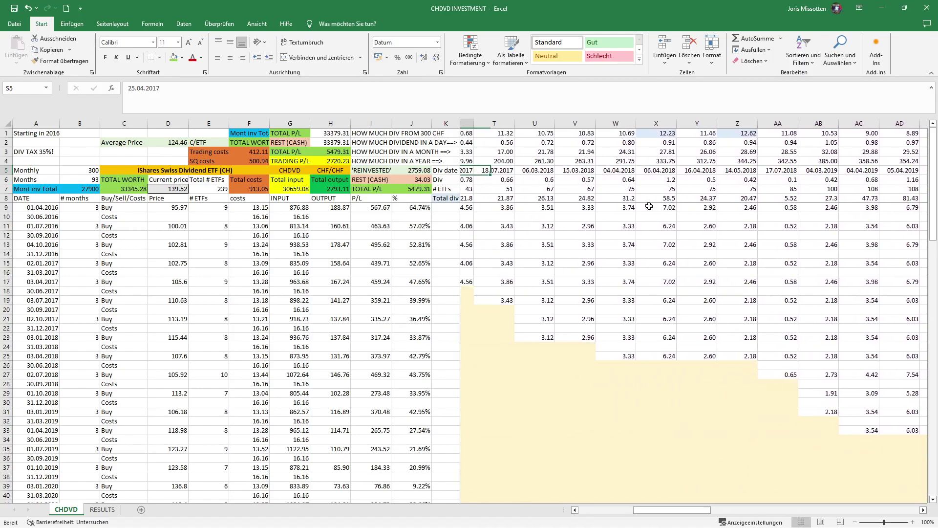
pyautogui.press('Left')
pyautogui.press('Left')
pyautogui.press('Left')
# - Inspect the yearly dividend formula in Q4 together with the highlighted cells it refers to, leaving it unedited
pyautogui.press('Right')
pyautogui.press('Right')
pyautogui.press('Right')
pyautogui.press('Up')
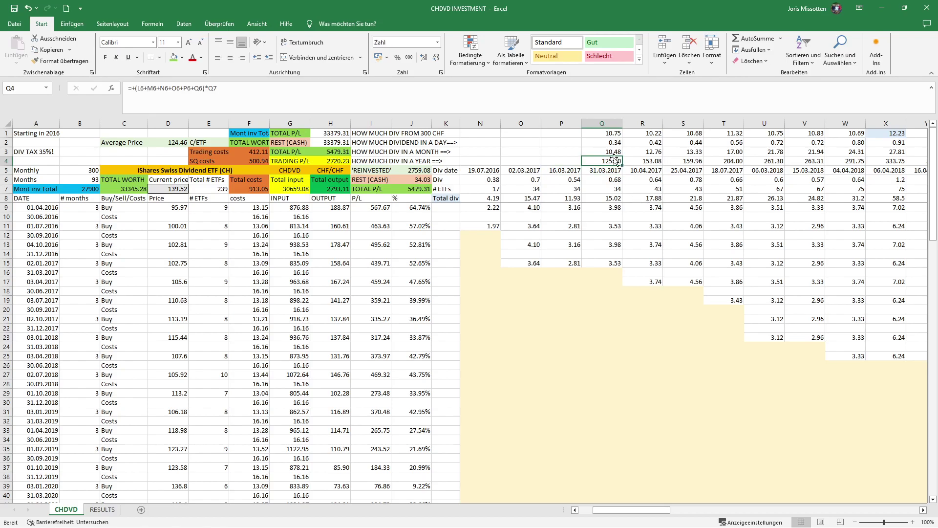
pyautogui.click(595, 90)
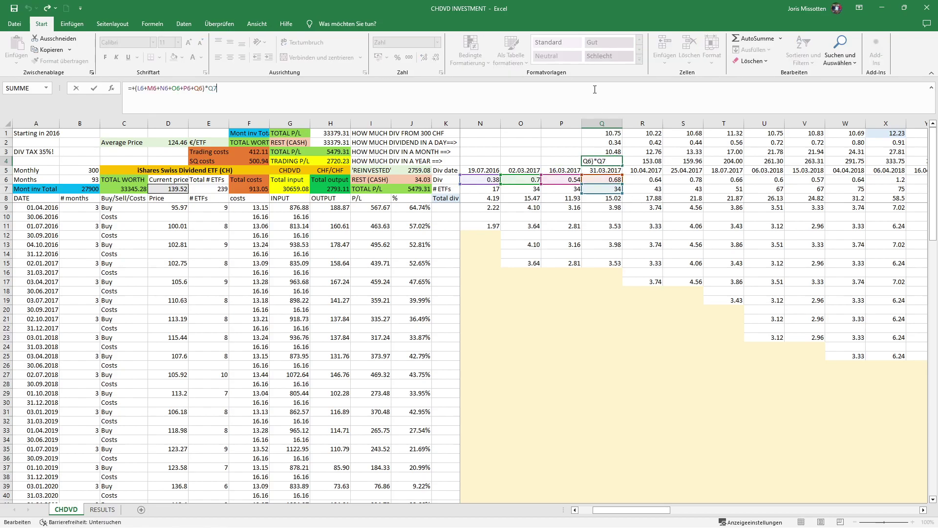
pyautogui.moveTo(619, 514); pyautogui.dragTo(595, 514)
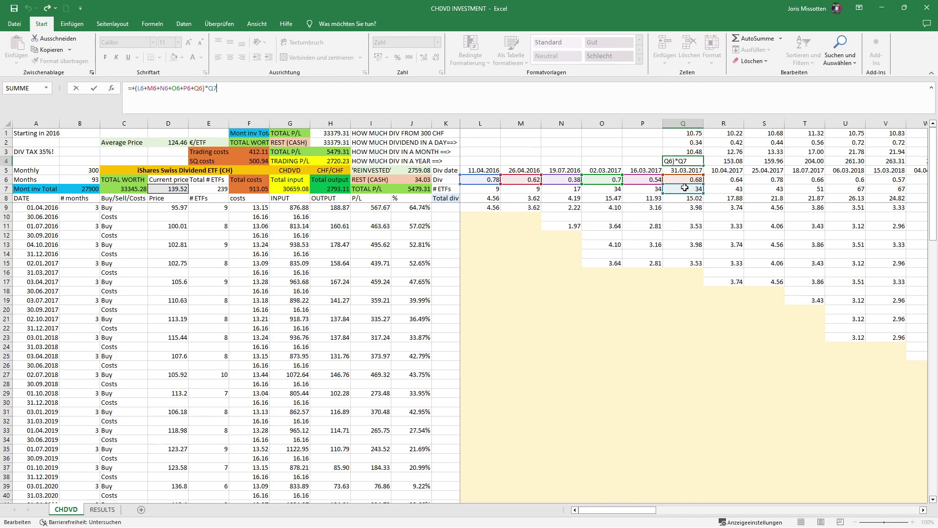
pyautogui.press('Return')
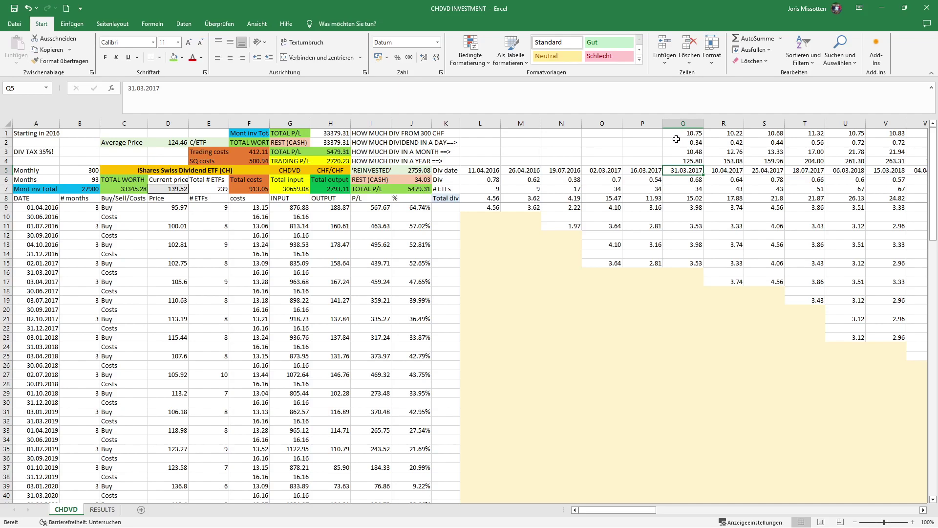
# - Inspect the formula in X1 that calculates the dividend obtained from 300 CHF
pyautogui.moveTo(615, 510); pyautogui.dragTo(651, 505)
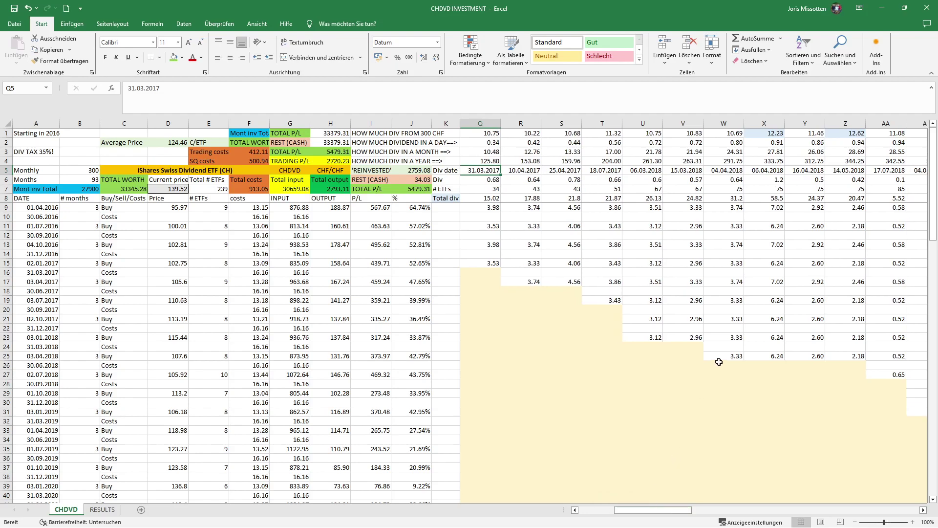
pyautogui.click(763, 134)
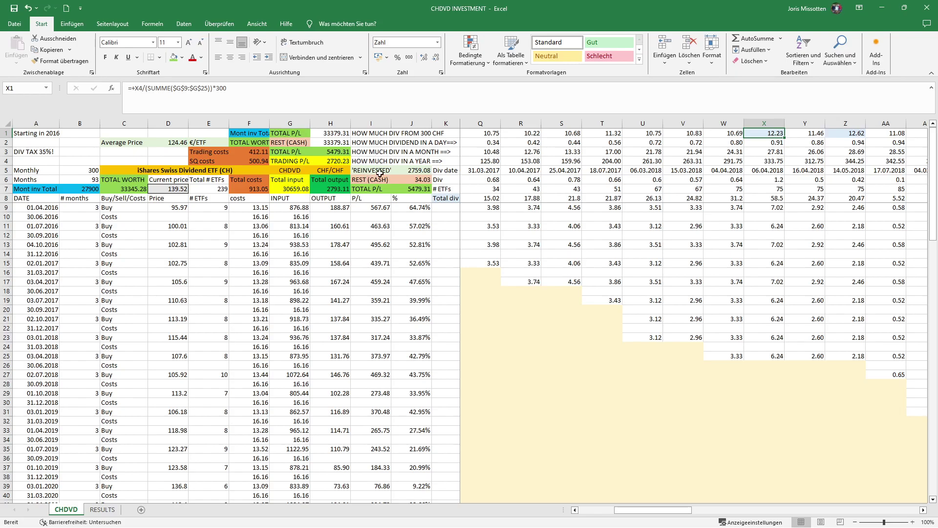
# - Trace the dividend from 300 CHF in row 1 of the CHDVD sheet across the payout dates up to July 2023
pyautogui.moveTo(667, 513); pyautogui.dragTo(694, 513)
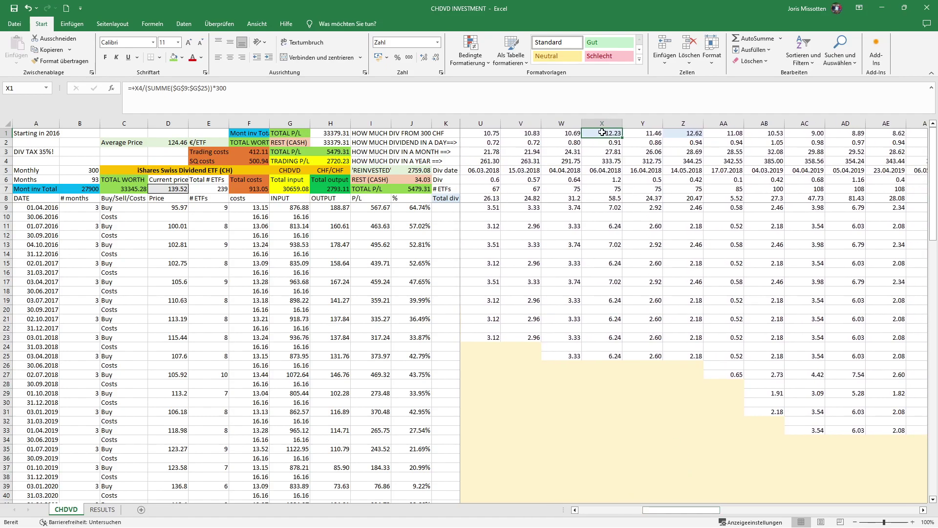
pyautogui.keyDown('ctrl'); pyautogui.click(603, 133); pyautogui.keyUp('ctrl')
pyautogui.moveTo(708, 512); pyautogui.dragTo(714, 512)
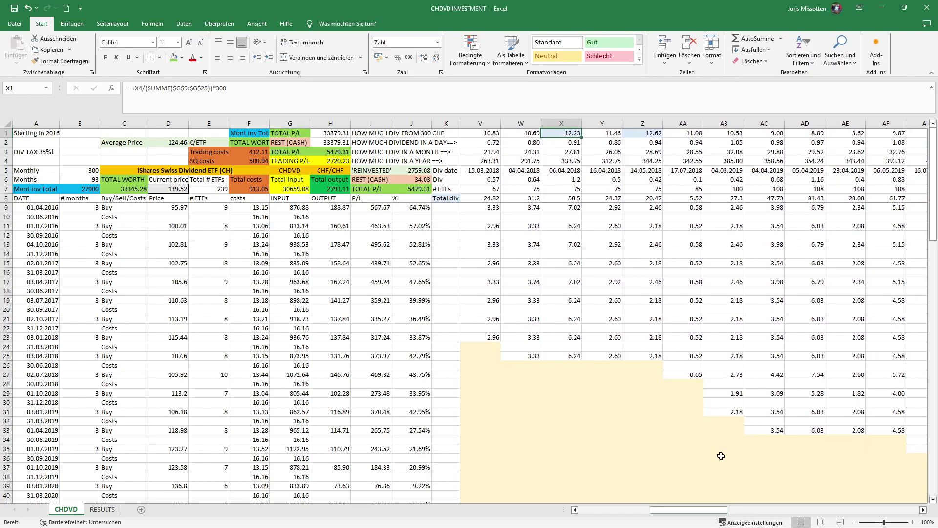
pyautogui.moveTo(711, 511); pyautogui.dragTo(788, 500)
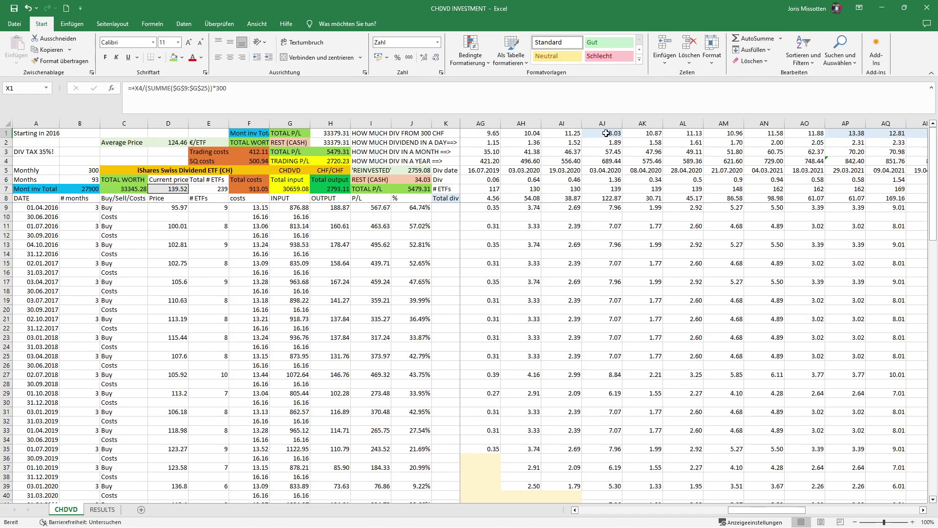
pyautogui.moveTo(764, 510); pyautogui.dragTo(814, 510)
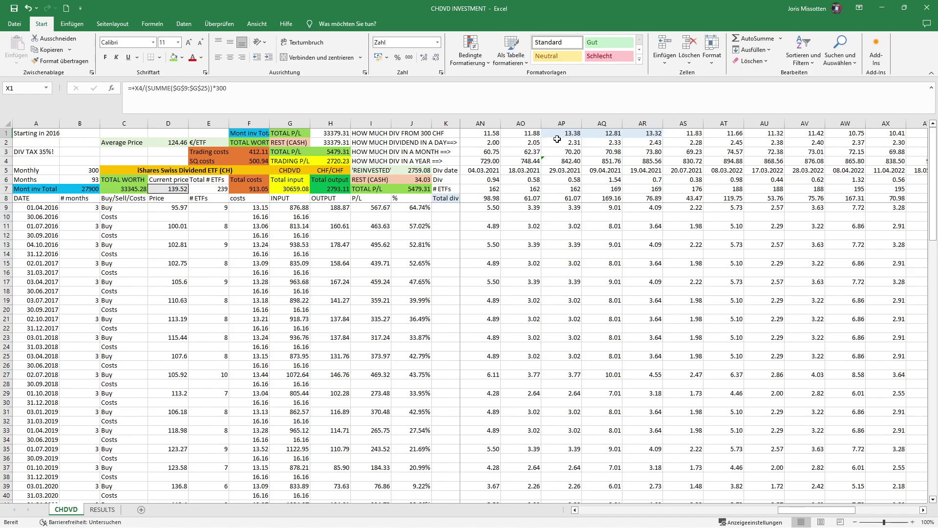
pyautogui.moveTo(793, 515); pyautogui.dragTo(861, 512)
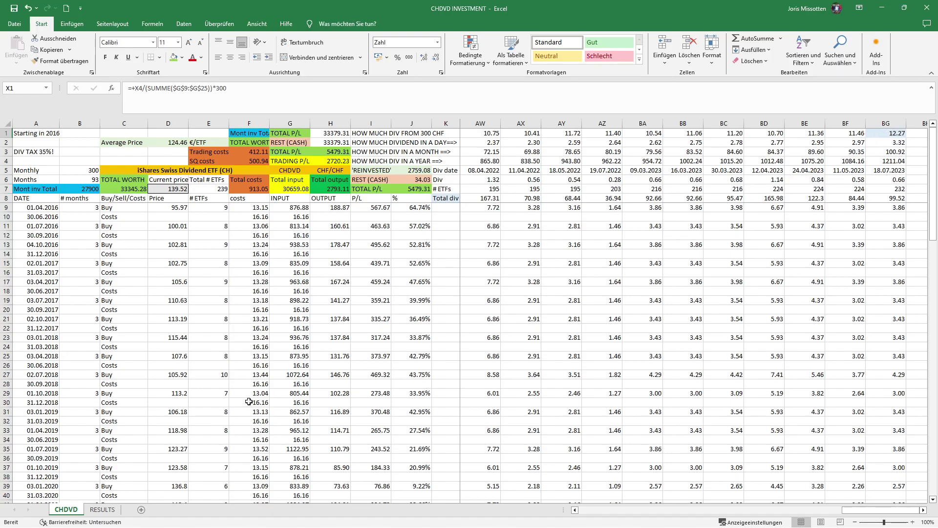
# - Examine the OWN vs TOTAL WORTH chart on the RESULTS sheet and read the Invested WORTH point for 02.10.2023
pyautogui.click(102, 509)
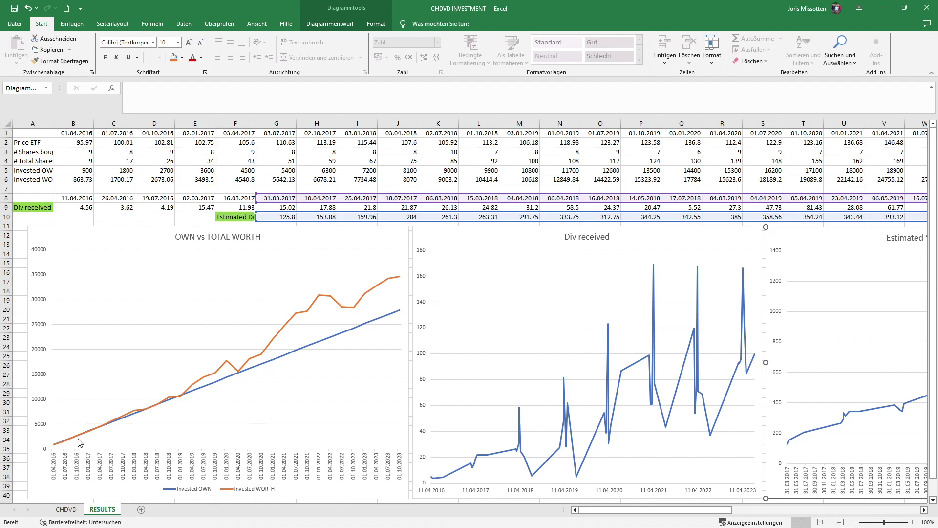
pyautogui.moveTo(400, 313)
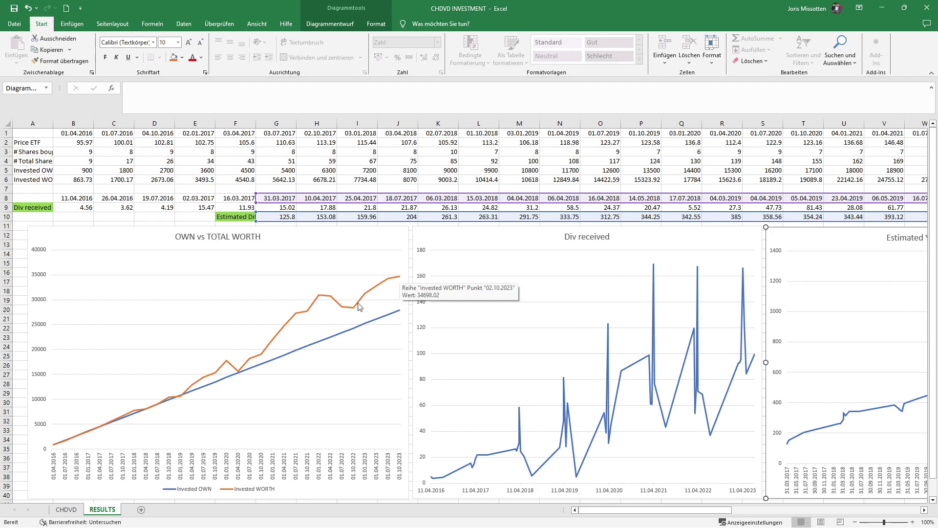
pyautogui.click(66, 510)
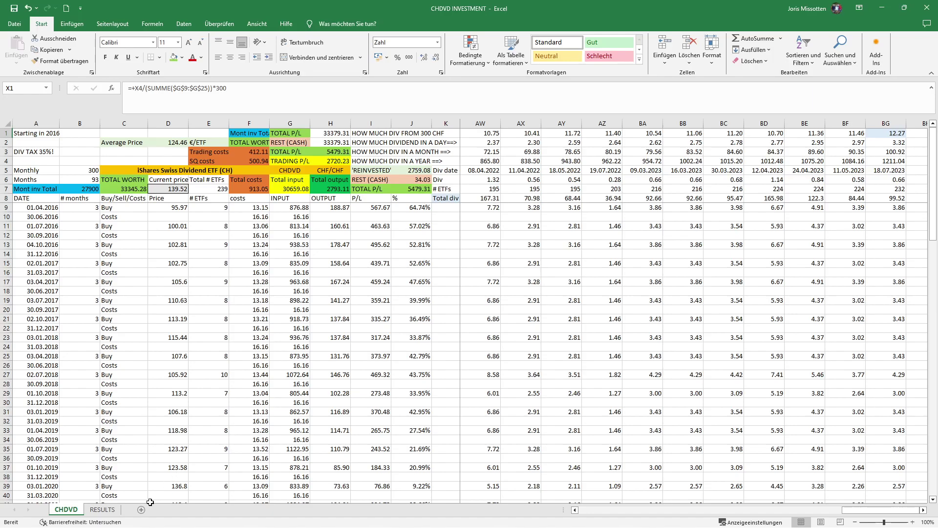
pyautogui.click(103, 509)
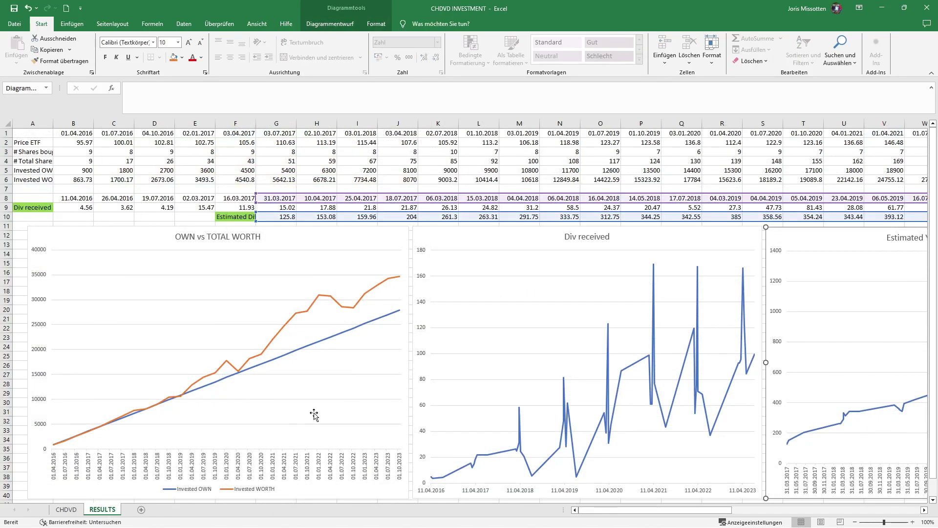
pyautogui.moveTo(401, 281)
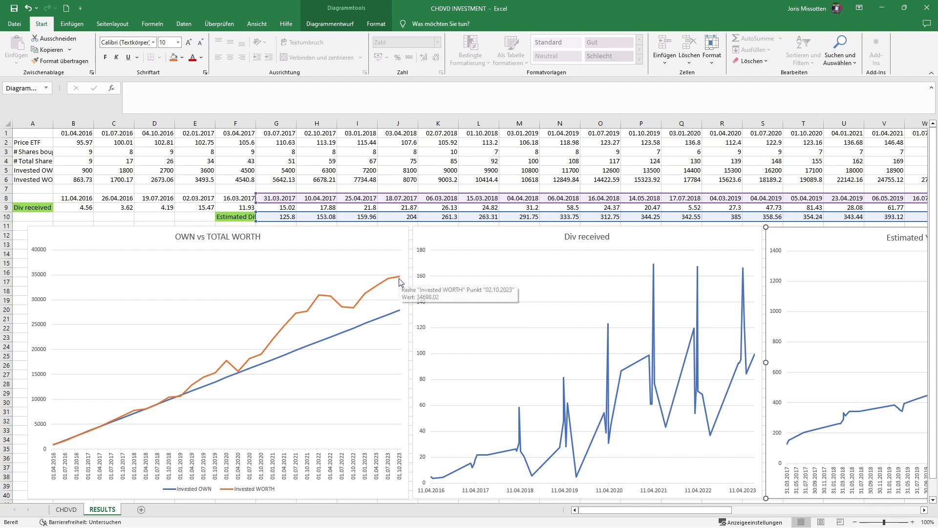
# - Inspect the trading cost formula in F9 of the CHDVD sheet, leaving it unedited
pyautogui.click(67, 510)
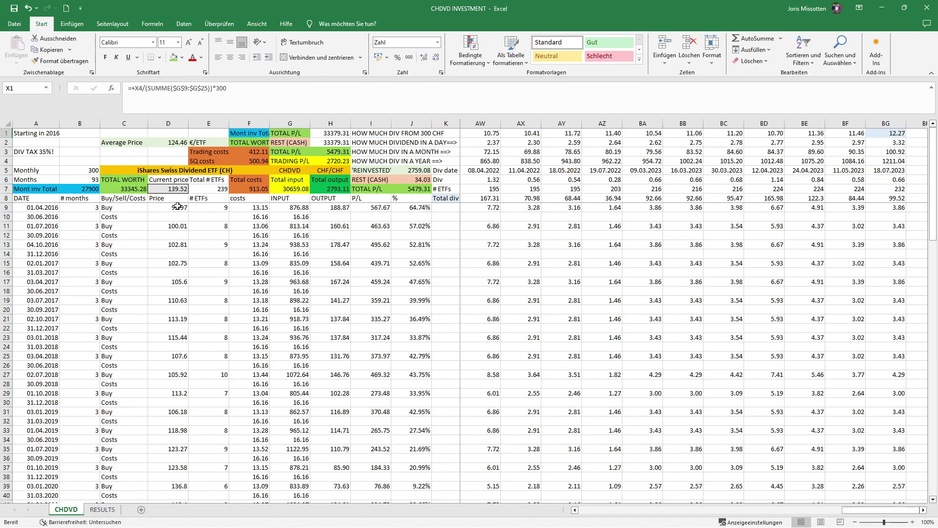
pyautogui.click(239, 209)
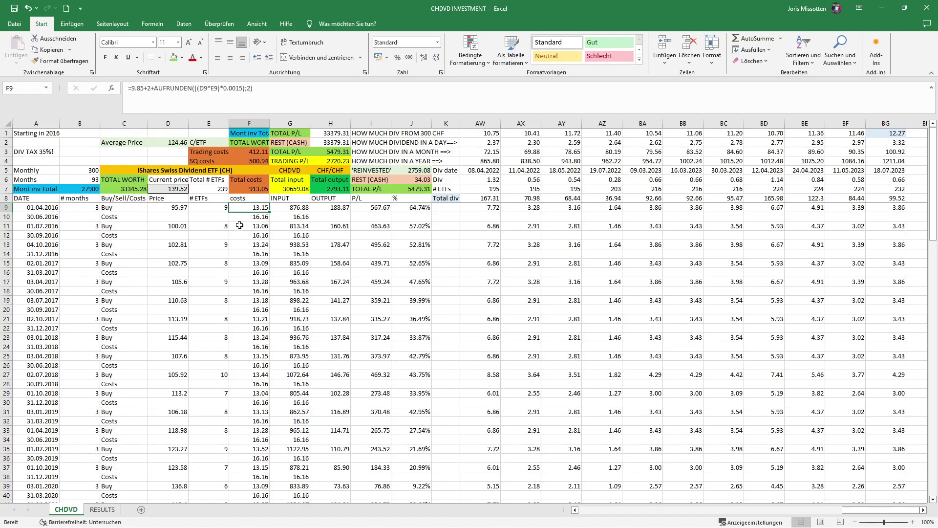
pyautogui.click(210, 215)
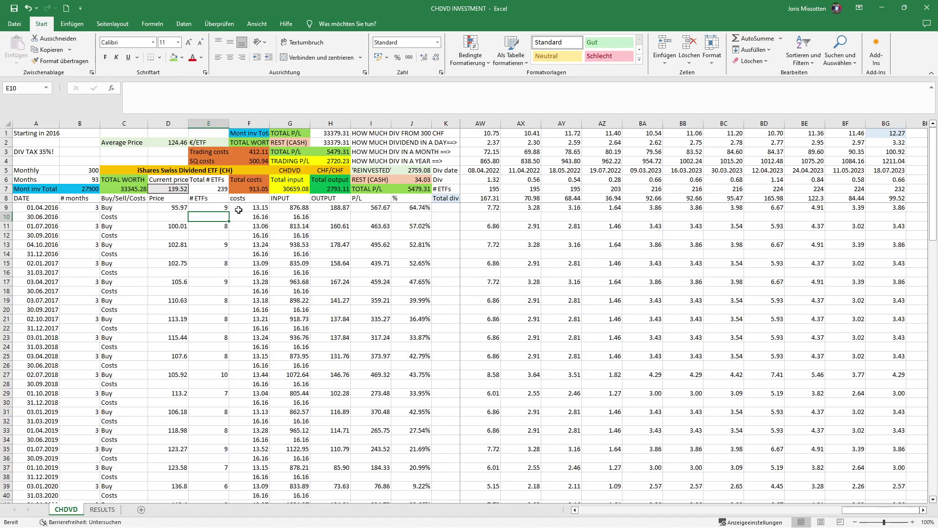
# - Read the peak payouts in the Div received chart on the RESULTS sheet, including April 2021 and April 2022
pyautogui.click(103, 510)
pyautogui.moveTo(605, 511); pyautogui.dragTo(638, 513)
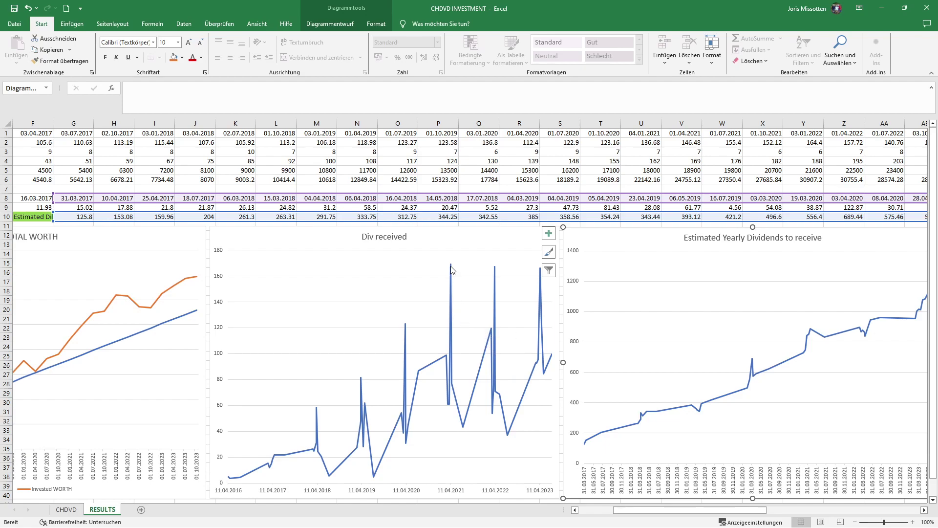
pyautogui.moveTo(452, 266)
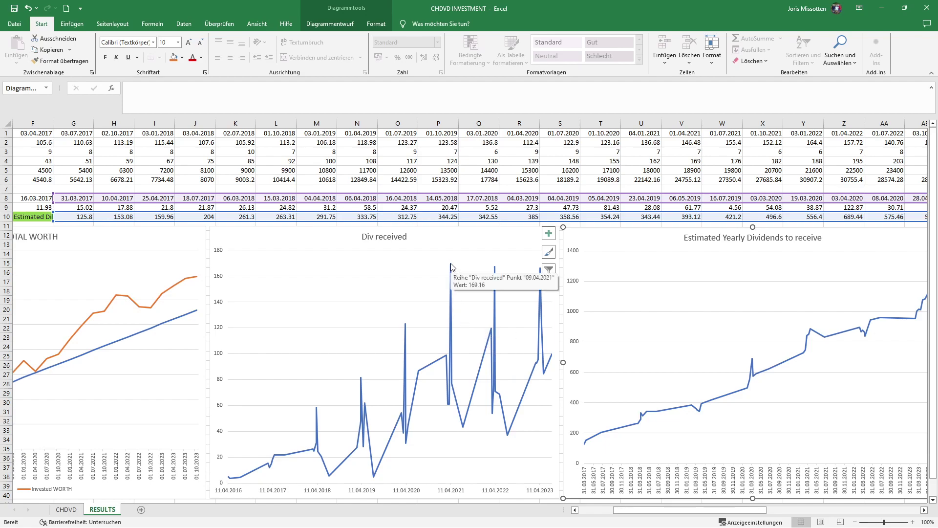
pyautogui.moveTo(495, 270)
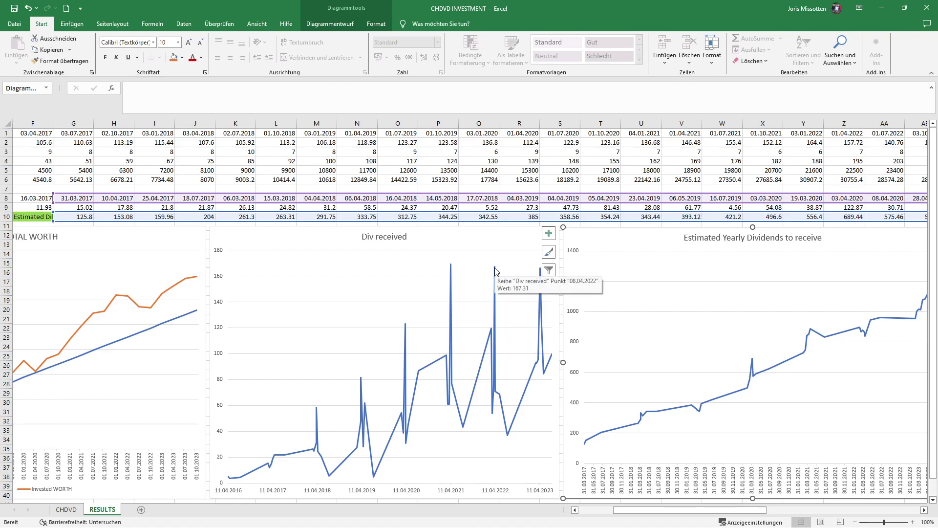
pyautogui.moveTo(406, 324)
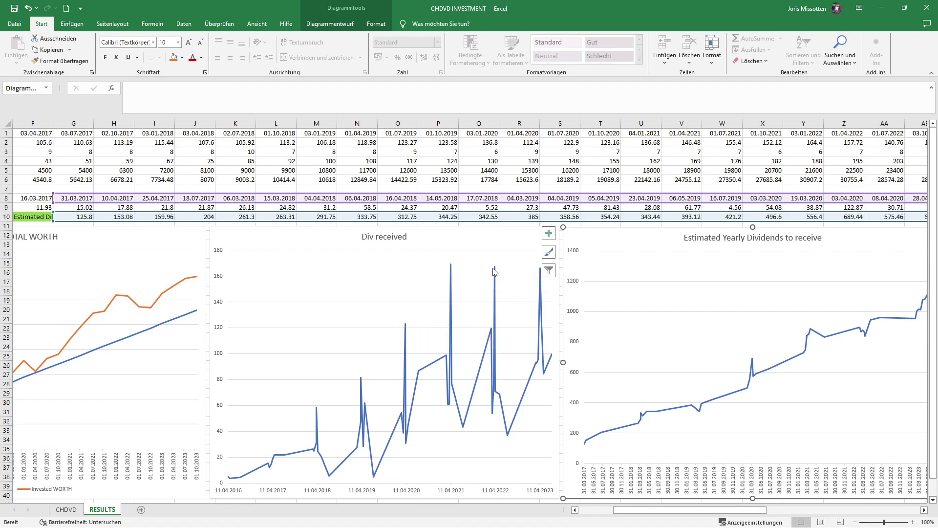
pyautogui.moveTo(540, 274)
# - Examine points along the Estimated Yearly Dividends to receive chart from March 2017 onward, then deselect the chart
pyautogui.moveTo(632, 510); pyautogui.dragTo(666, 512)
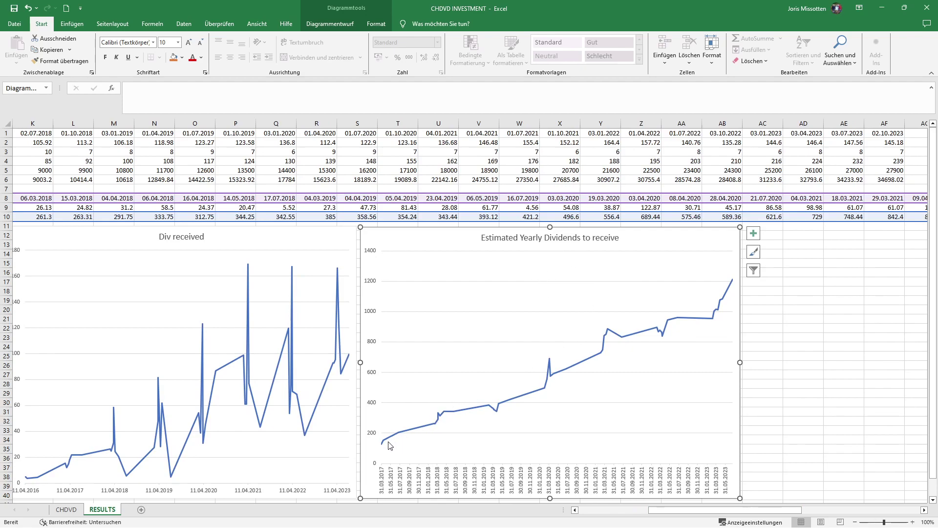
pyautogui.moveTo(383, 446)
pyautogui.moveTo(445, 416)
pyautogui.moveTo(500, 405)
pyautogui.moveTo(546, 389)
pyautogui.moveTo(597, 355)
pyautogui.moveTo(651, 332)
pyautogui.click(804, 243)
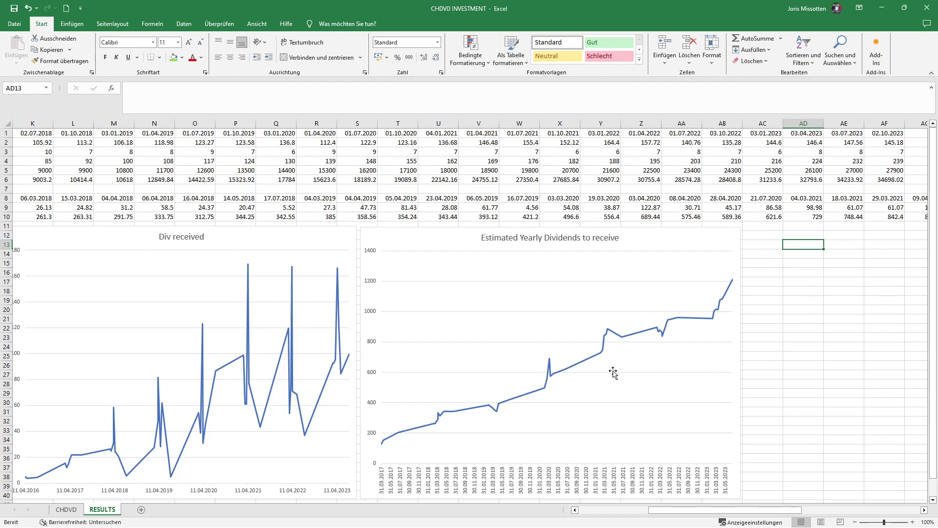
# - Review the quarterly purchases and their profit or loss on the CHDVD sheet, then return to the RESULTS charts
pyautogui.click(71, 511)
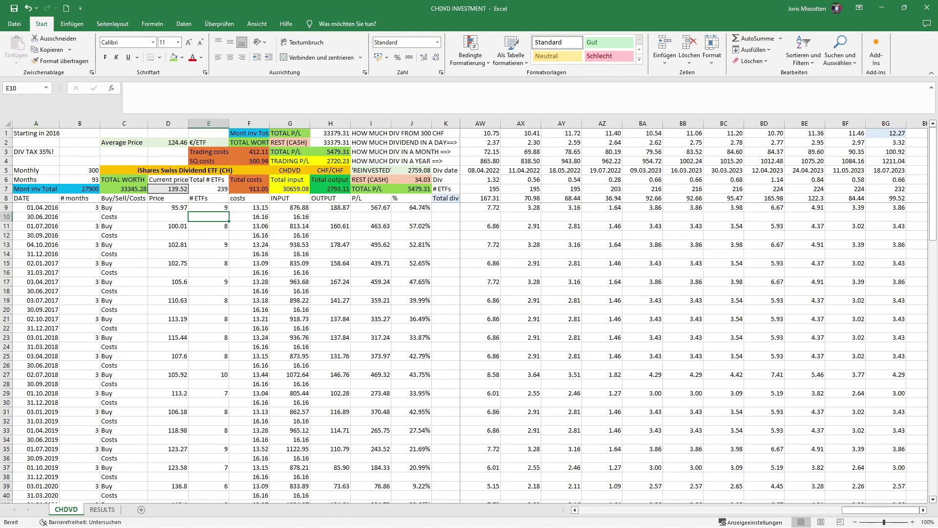
pyautogui.scroll(-6, 192, 271)
pyautogui.scroll(-1, 192, 271)
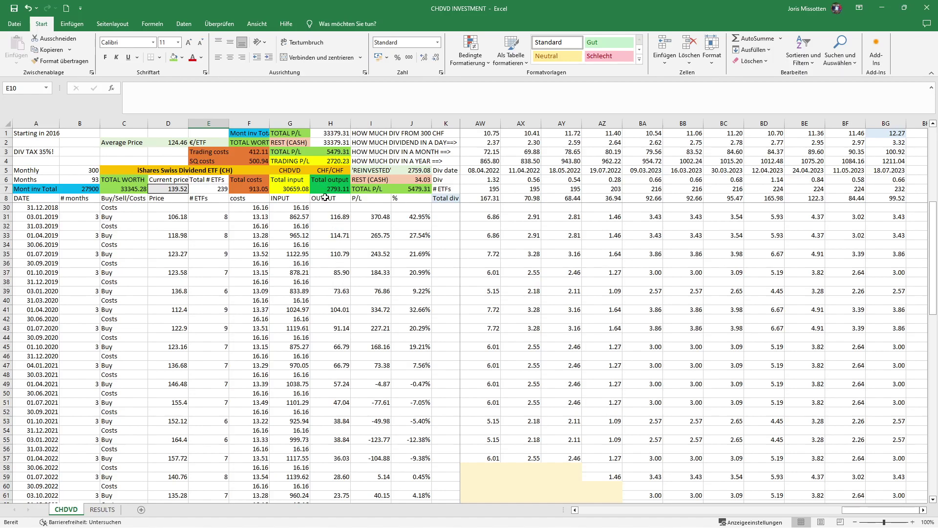
pyautogui.scroll(3, 157, 231)
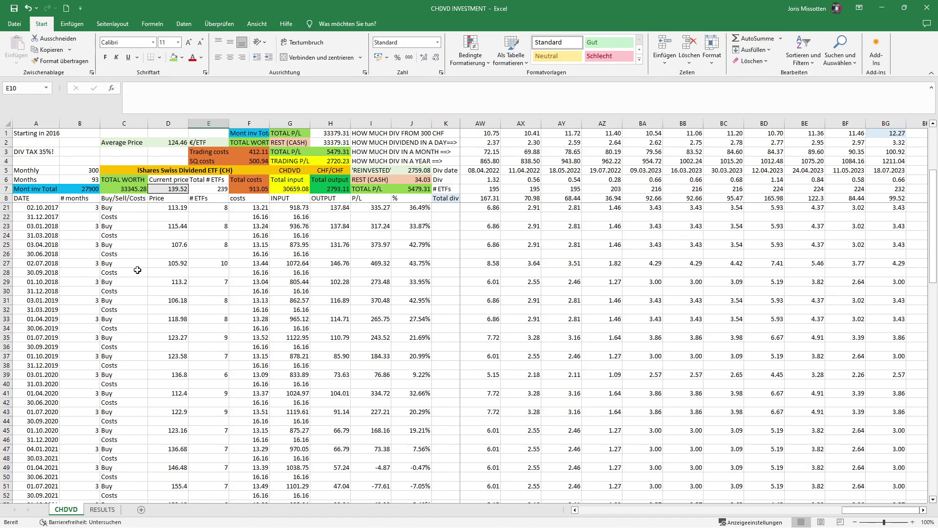
pyautogui.click(102, 509)
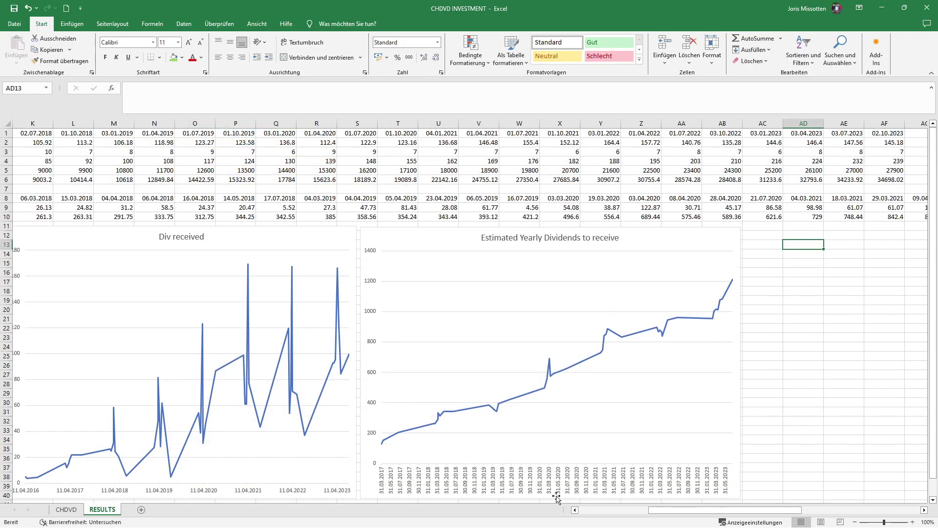